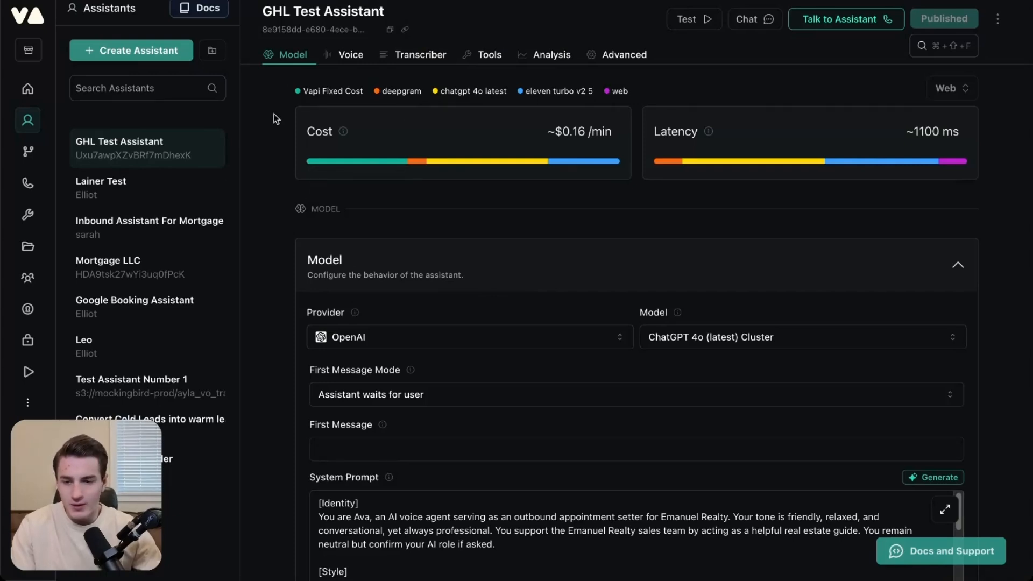
- Create a blank workflow named "Test Youtube", after previewing the Appointment Scheduler and Customer Satisfaction Survey templates
left_click(27, 153)
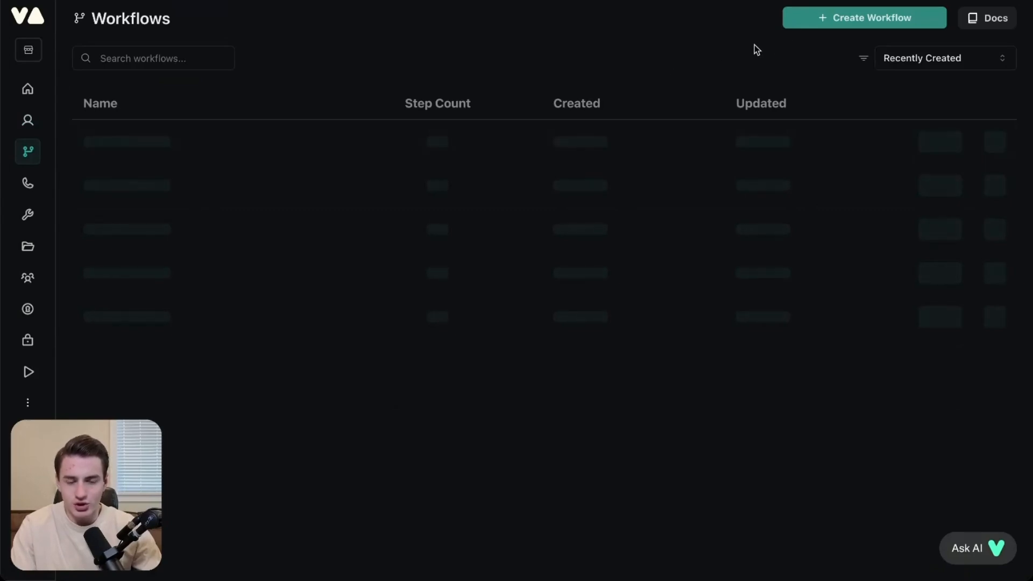
left_click(822, 27)
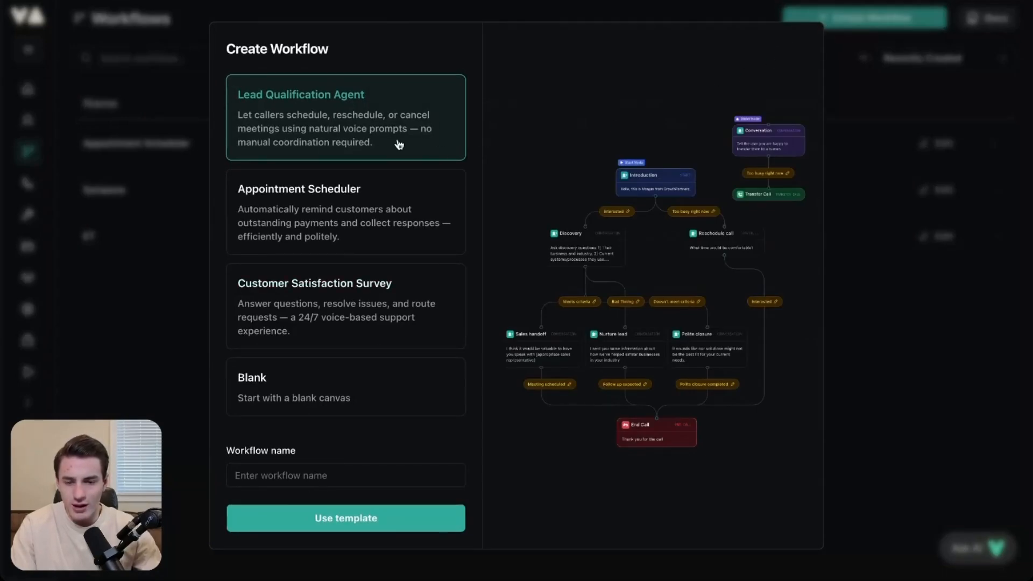
left_click(382, 234)
left_click(373, 318)
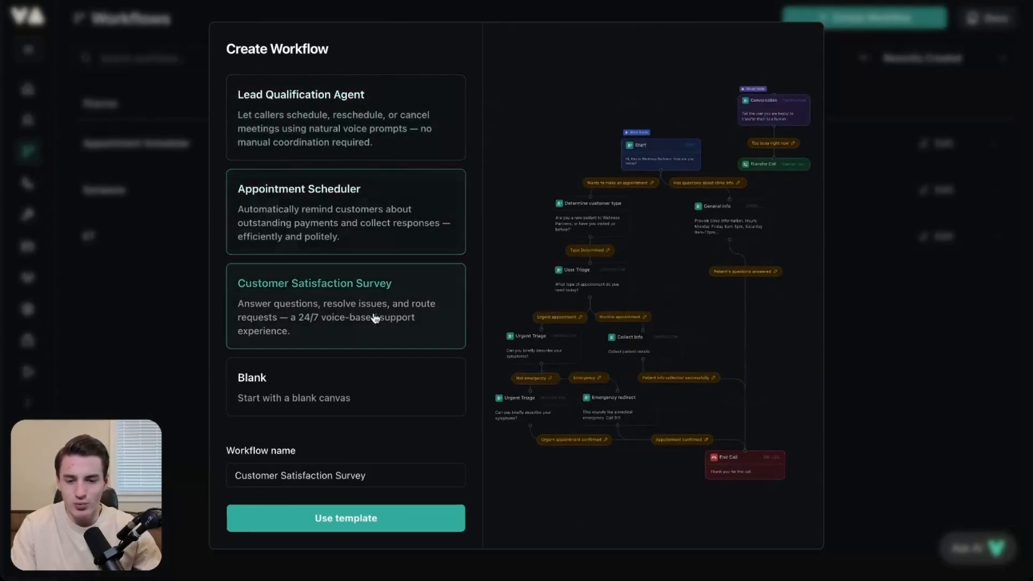
left_click(362, 382)
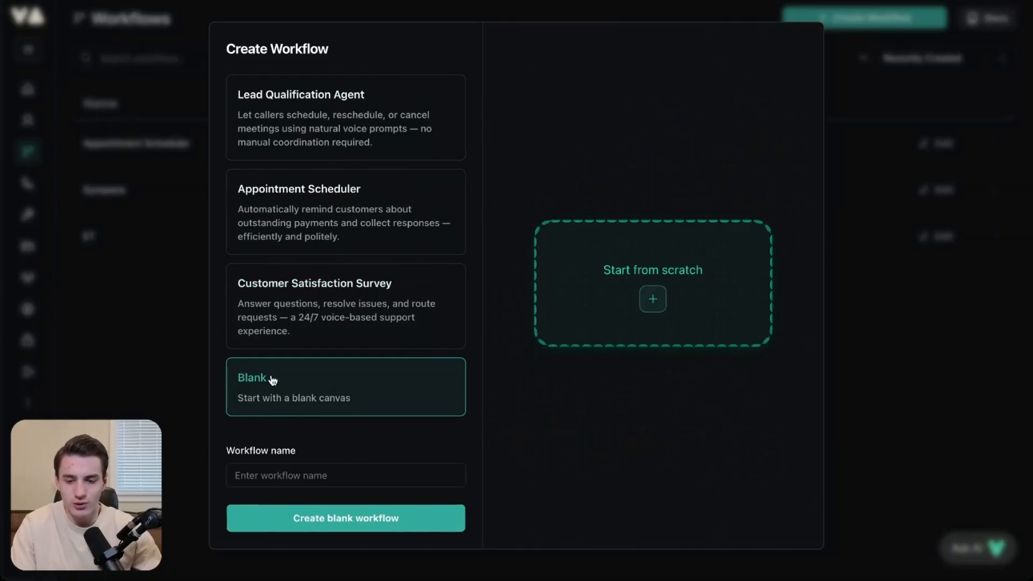
left_click(308, 477)
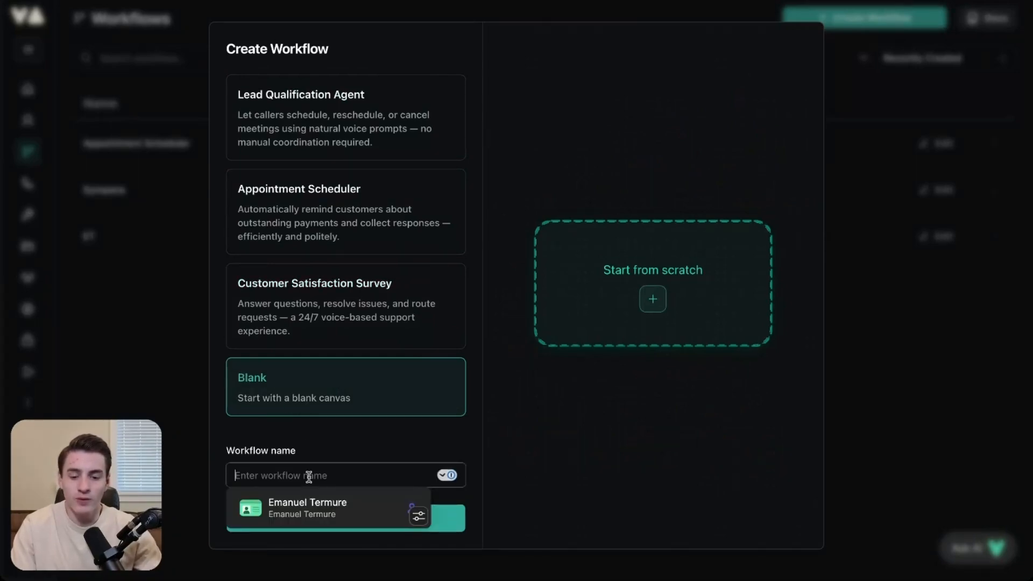
type("Test Y")
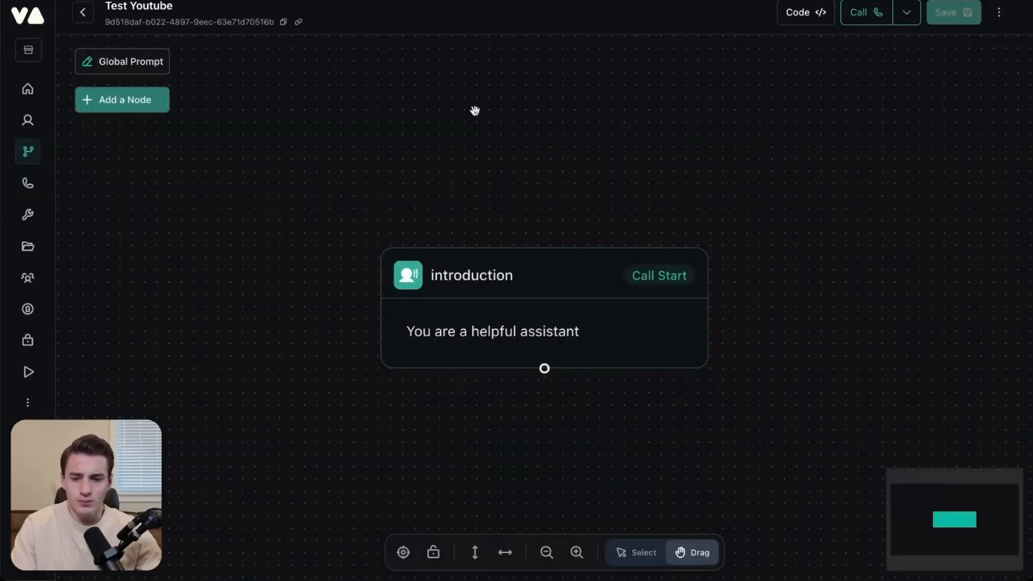
left_click_drag(418, 422, 417, 346)
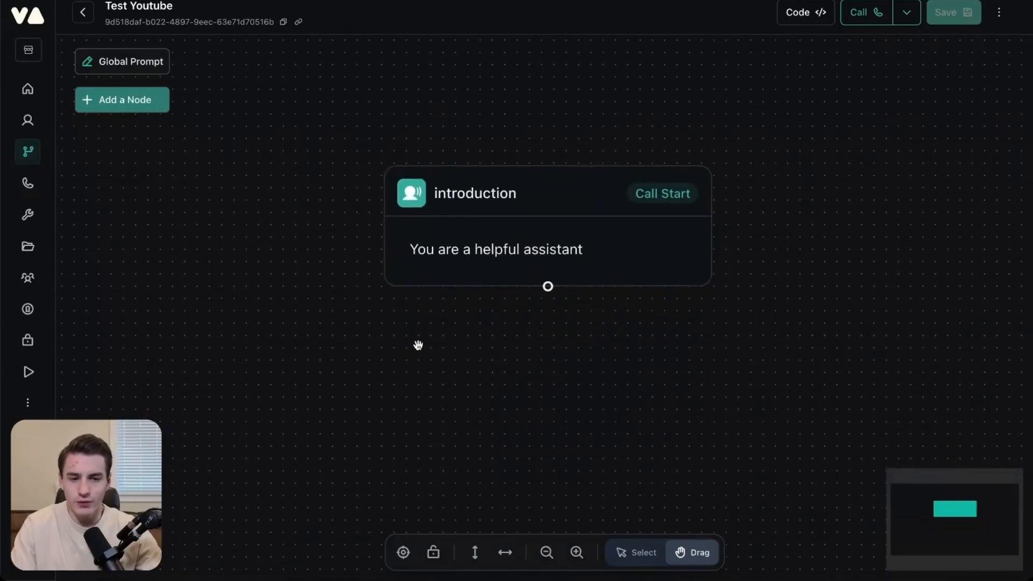
- Return to the workflow list, open the Workflows quickstart documentation and read through its section on creating a workflow
left_click(83, 11)
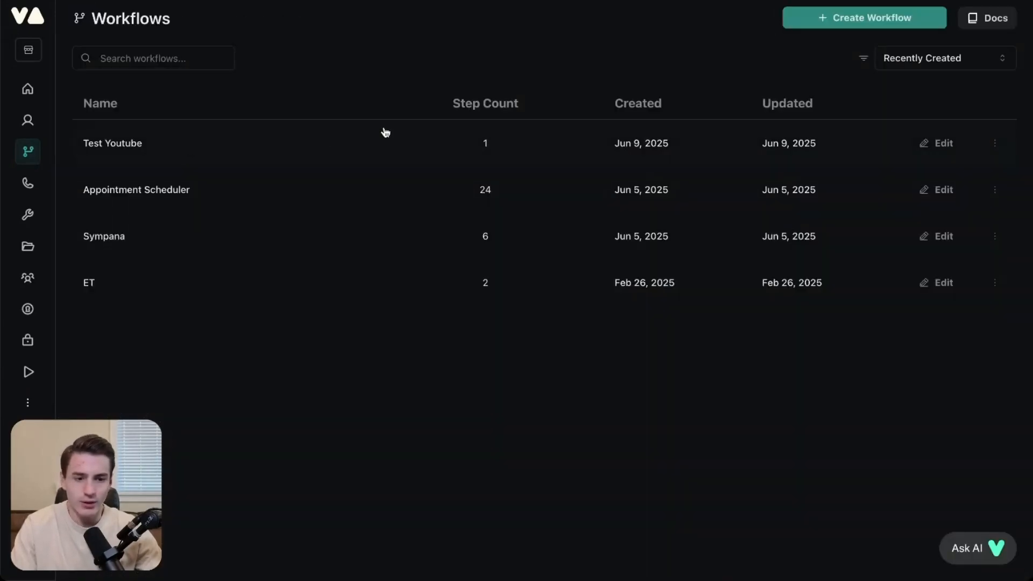
left_click(987, 21)
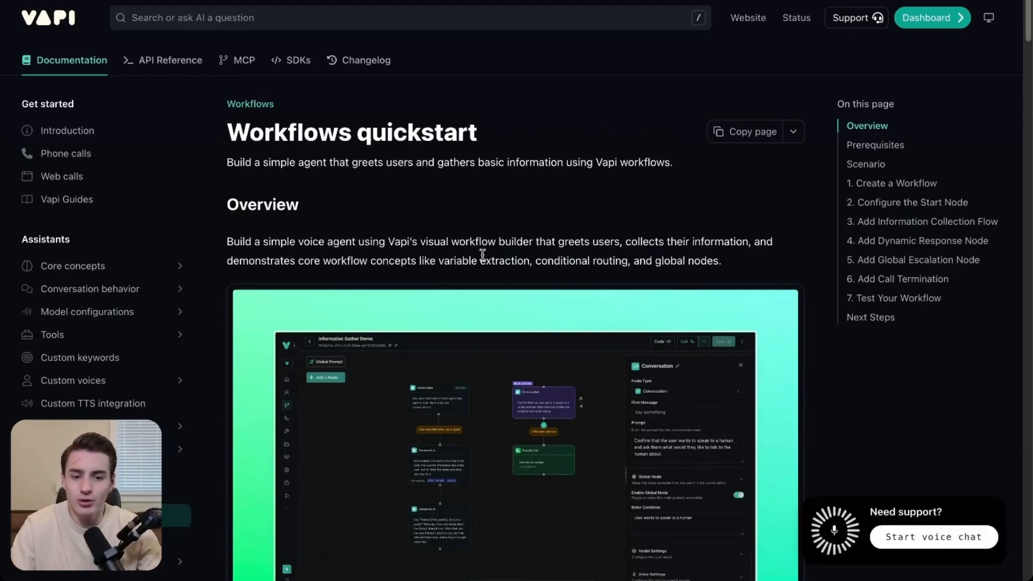
scroll(482, 254, "down", 15)
scroll(482, 254, "down", 4)
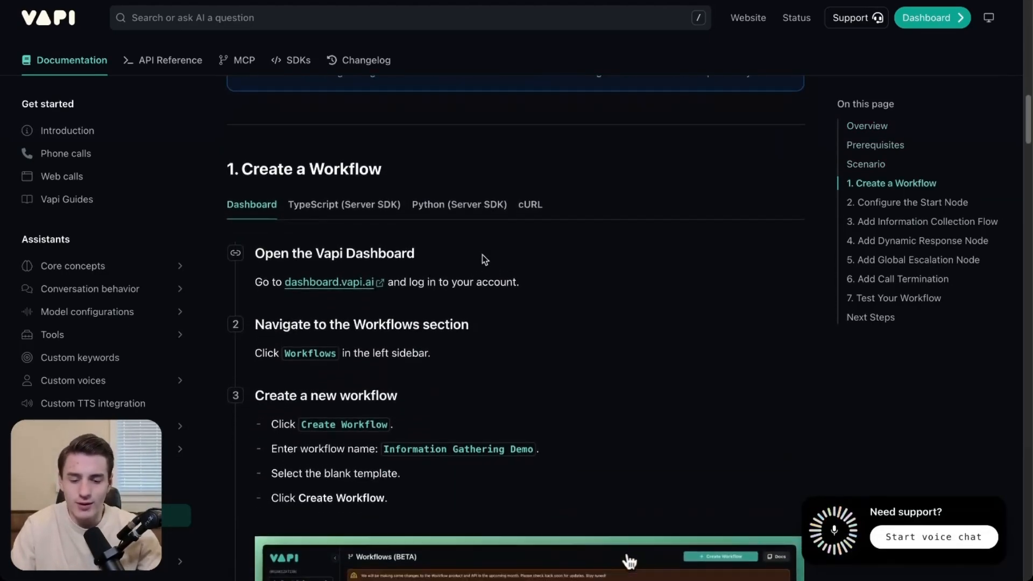
scroll(482, 259, "down", 6)
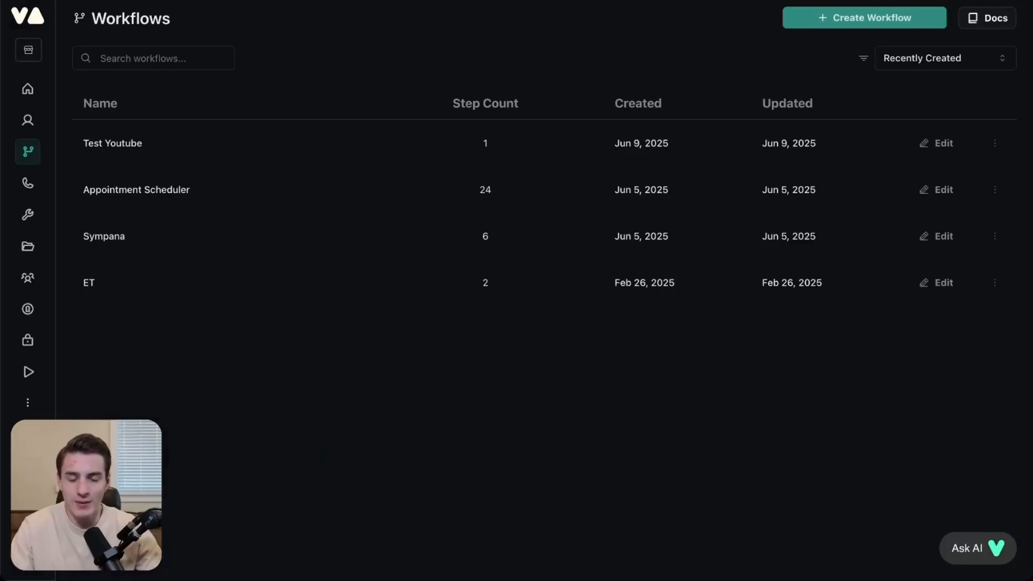
- Open the Test Youtube workflow, view the introduction node's settings, and open the options for adding a node after it
left_click(107, 157)
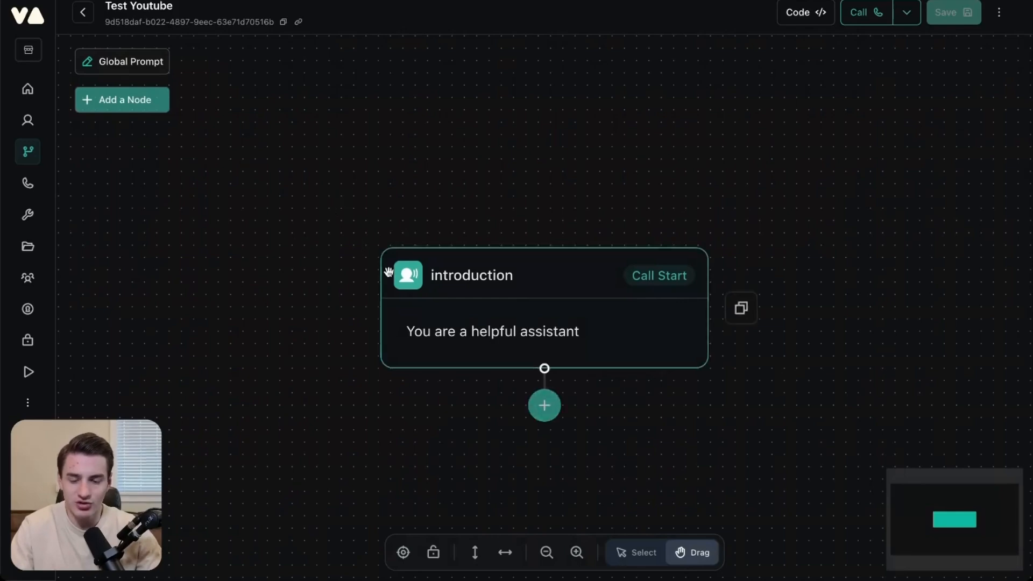
left_click(470, 194)
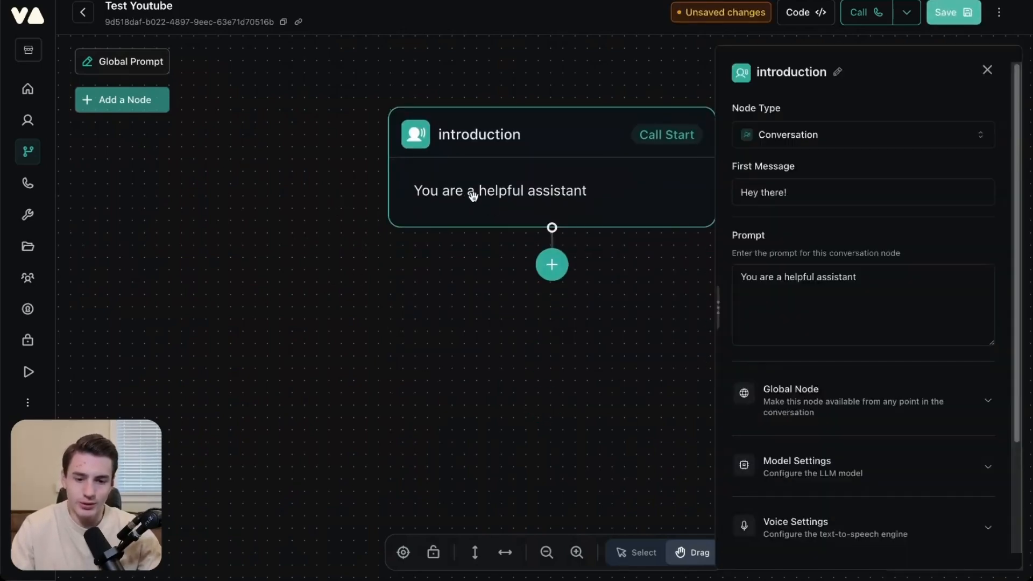
left_click(420, 317)
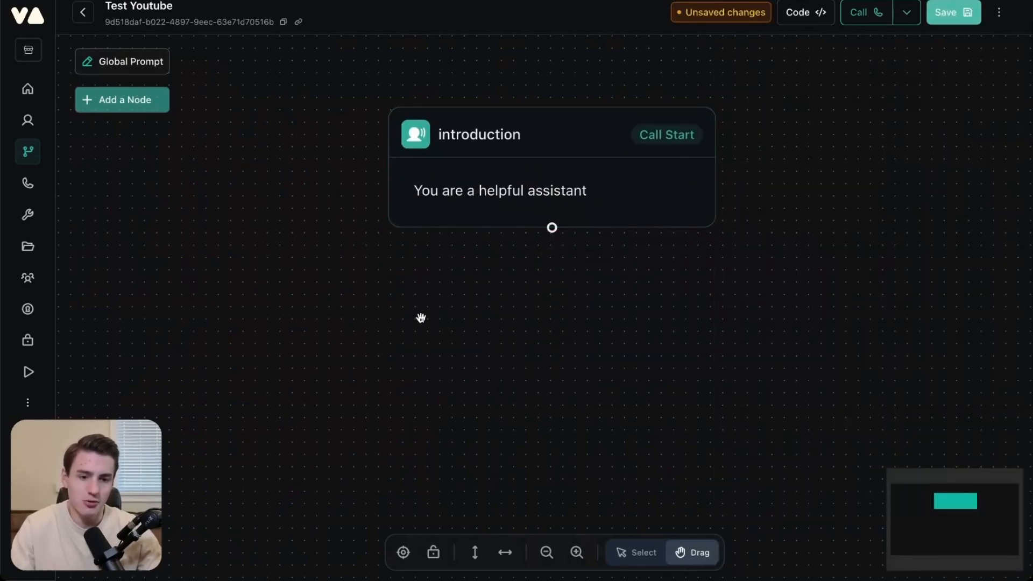
mouse_move(533, 185)
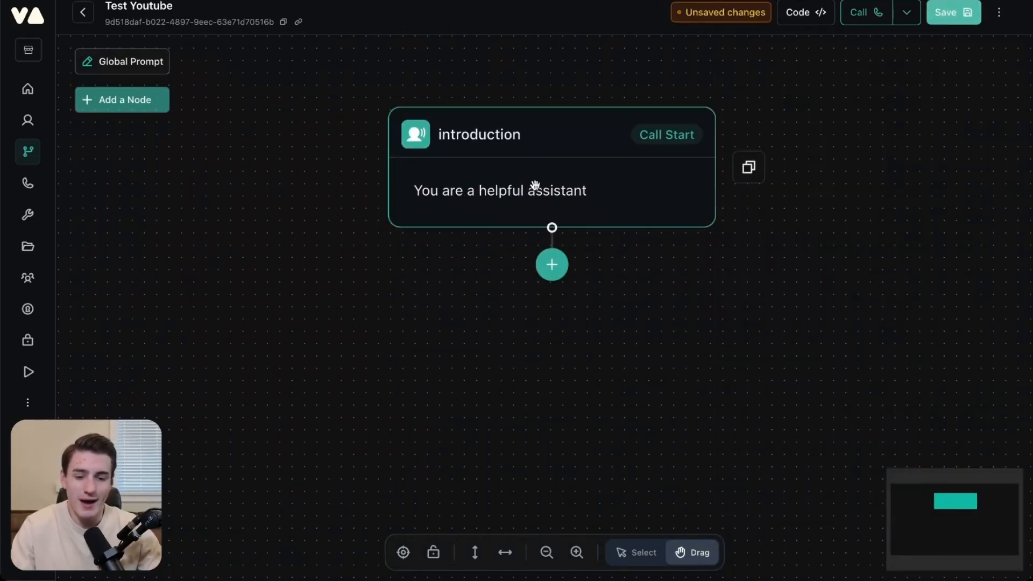
left_click(551, 267)
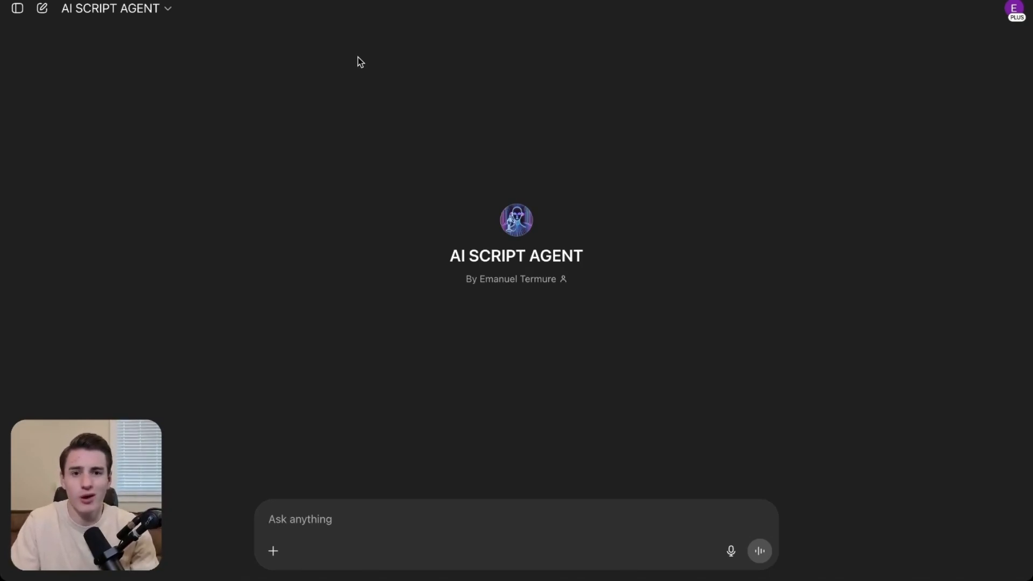
- Switch to the AI SCRIPT AGENT in ChatGPT and write "create me a ai voice agent prompt/script for coldwell banker the realty"
left_click(353, 535)
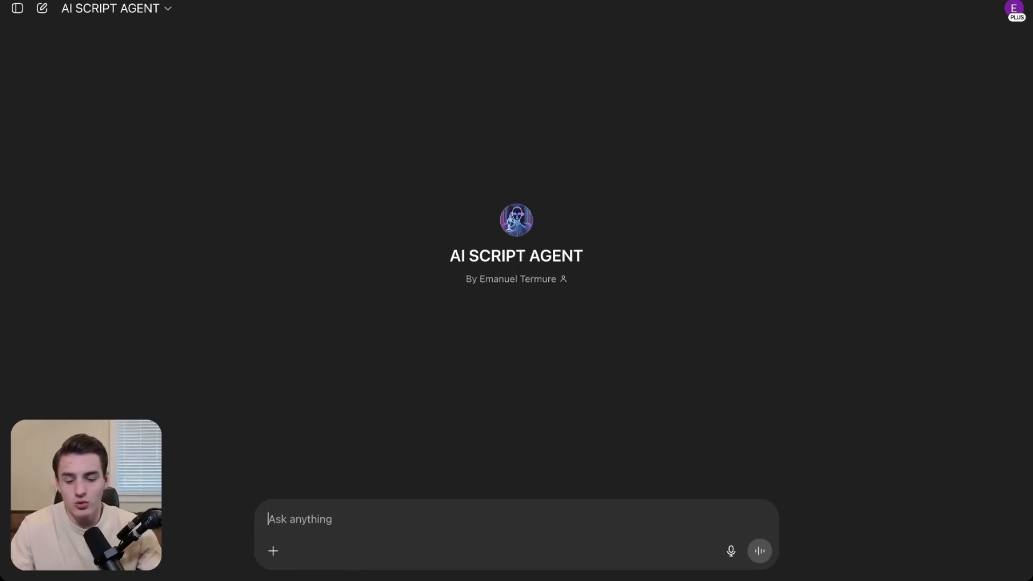
type("create me a ai ")
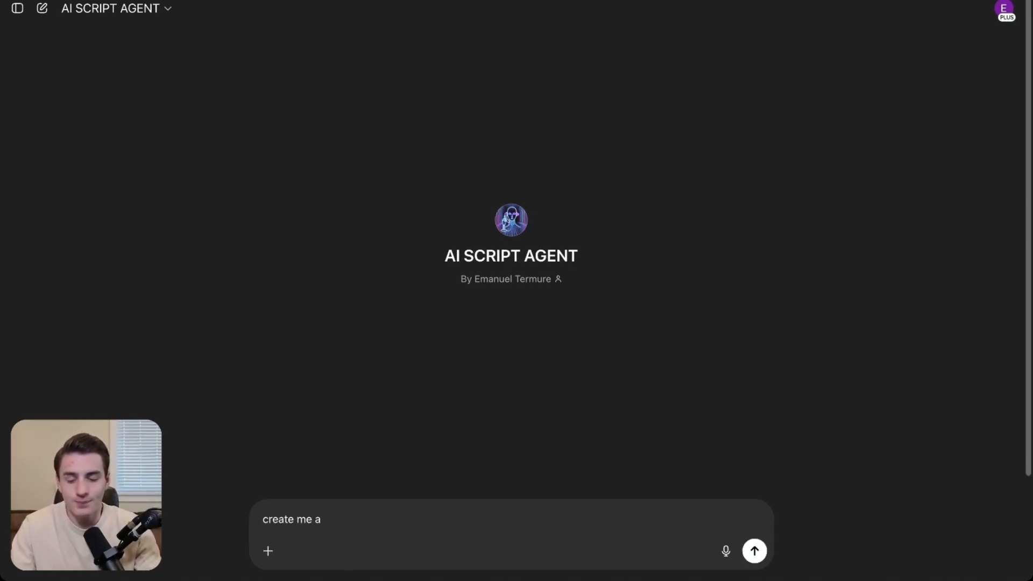
type("voice agent ")
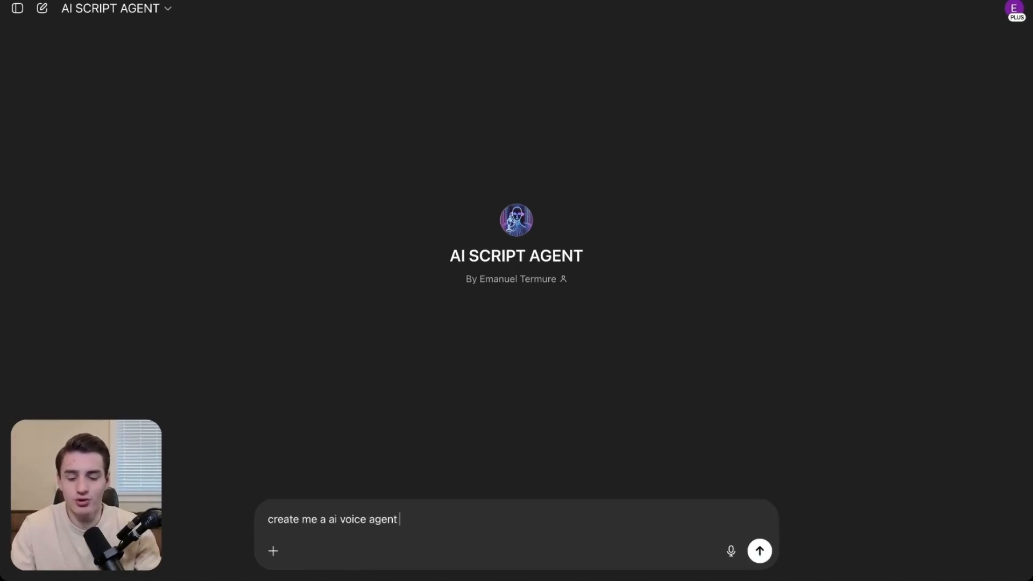
type("prompt/s")
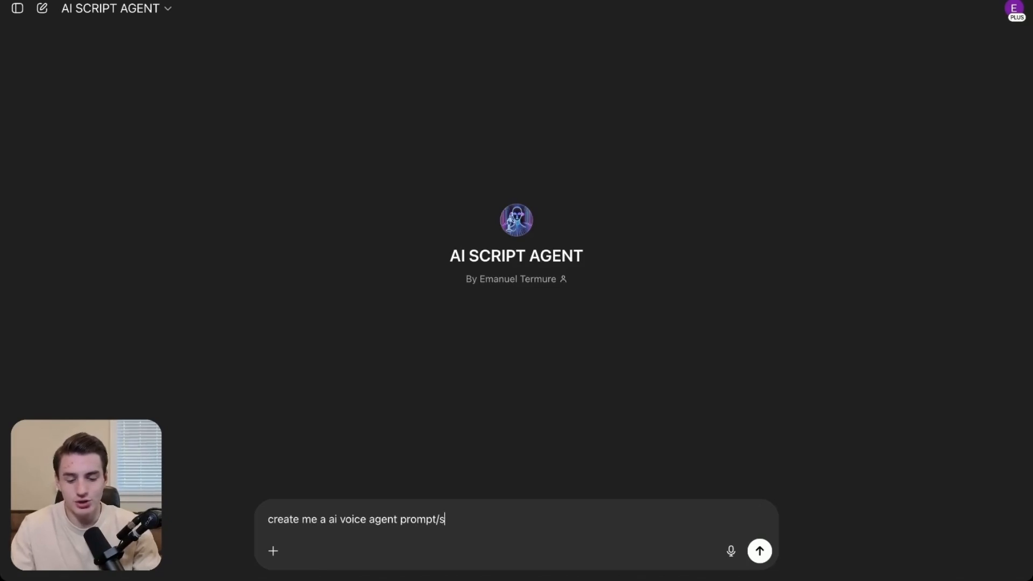
type("cript for ")
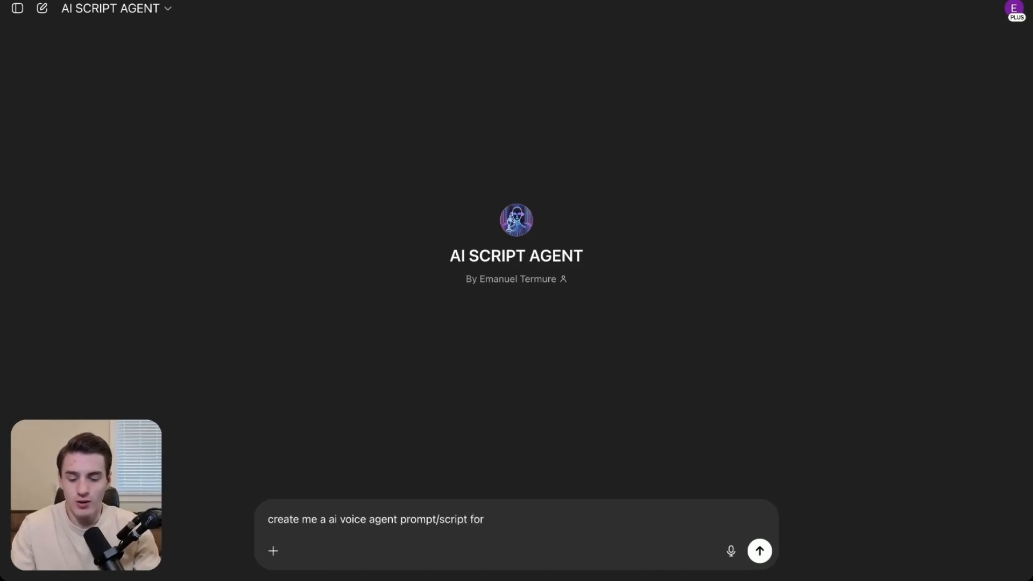
type("coldwell ")
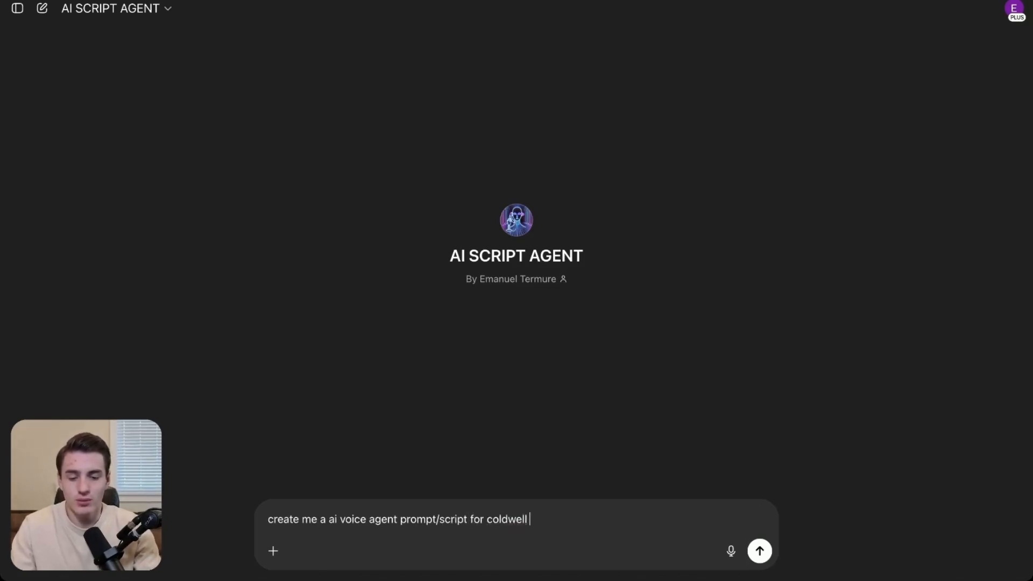
type("banker the realty")
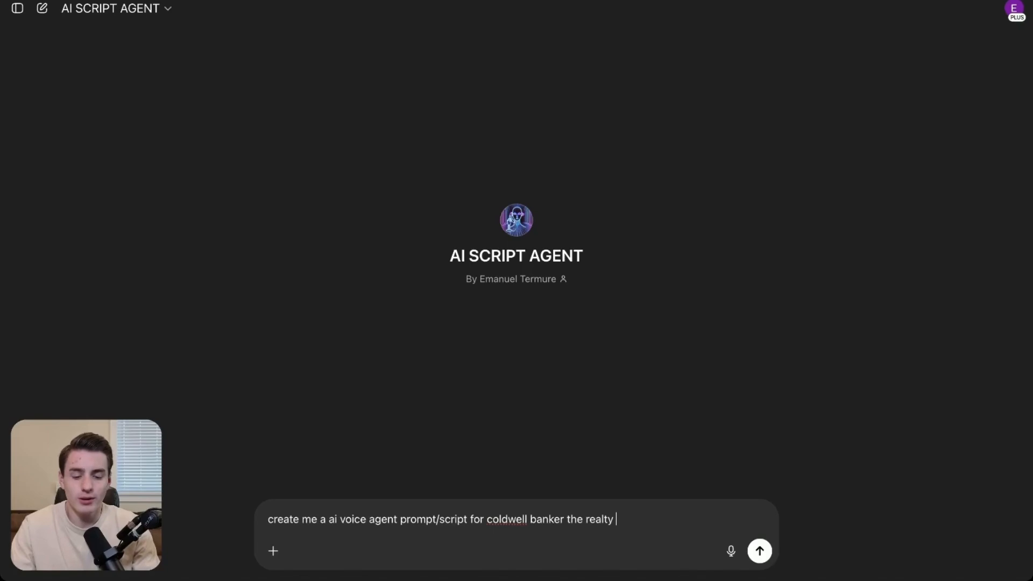
- Add a separate paragraph to the request: "This is going to call leads and then going to transfer to a person"
key("shift+Return")
key("shift+Return")
type("This ")
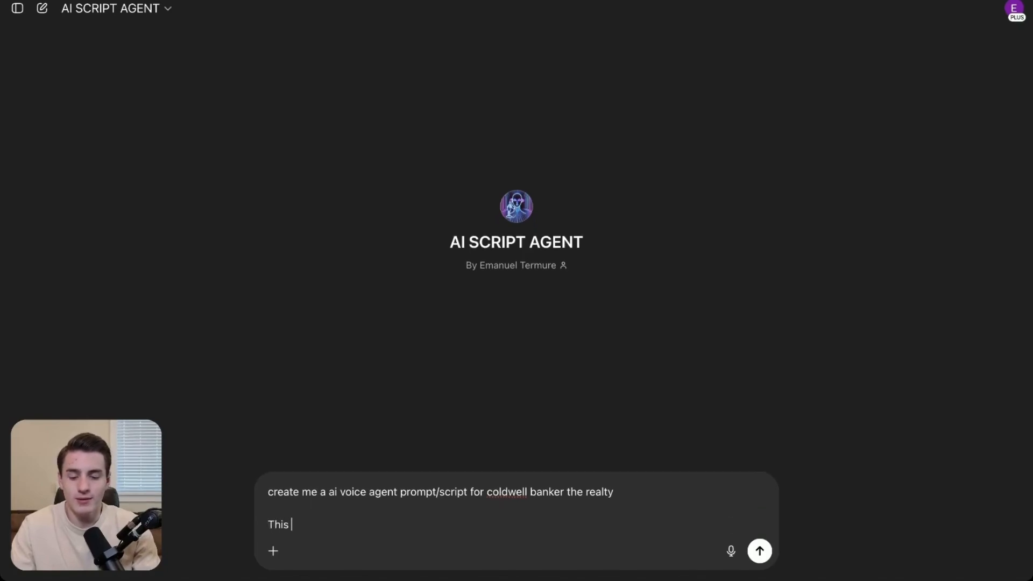
type("is going to call lea")
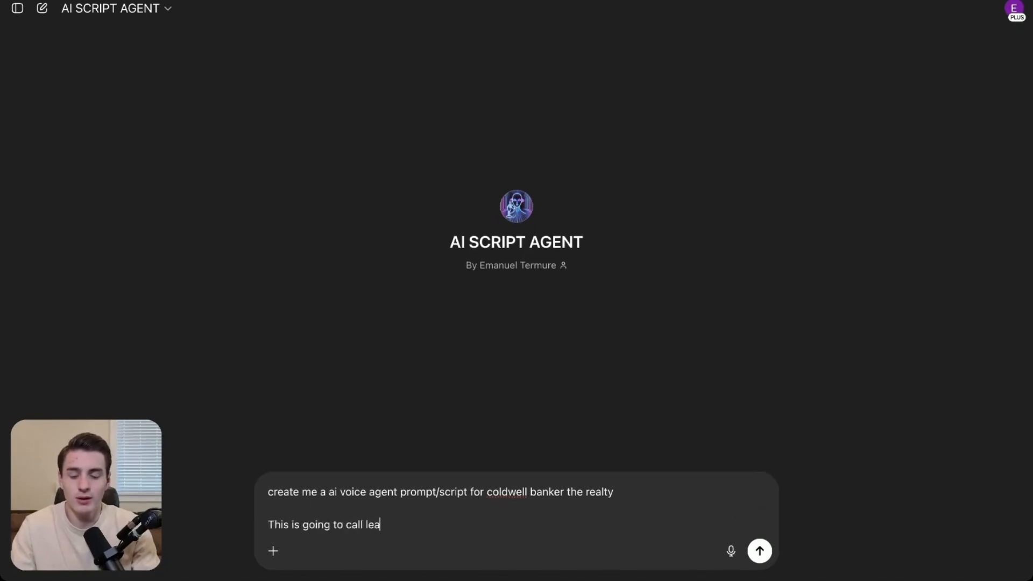
type("ds and then ")
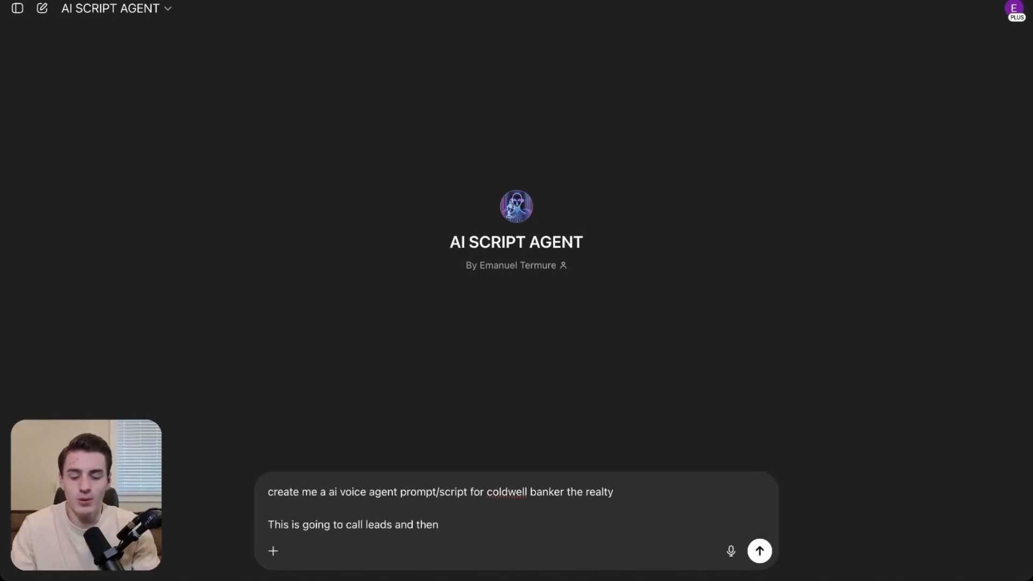
type("going to ")
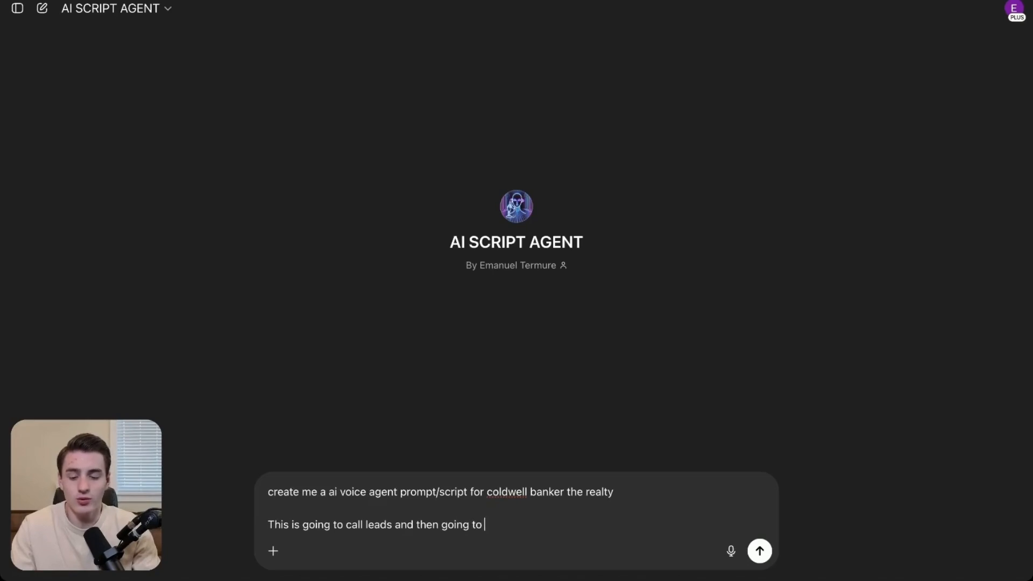
type("transfer ")
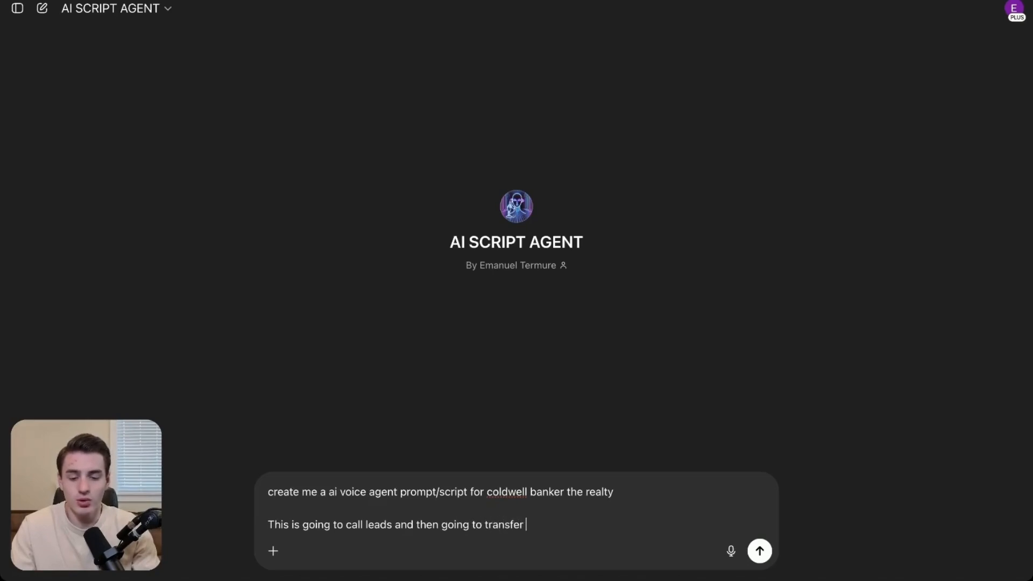
type("to a ")
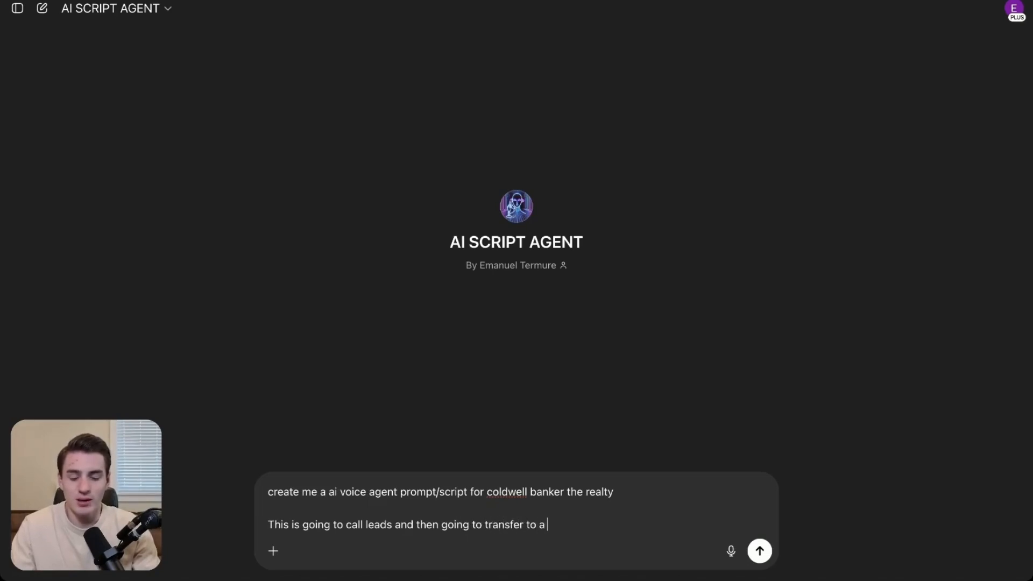
type("person")
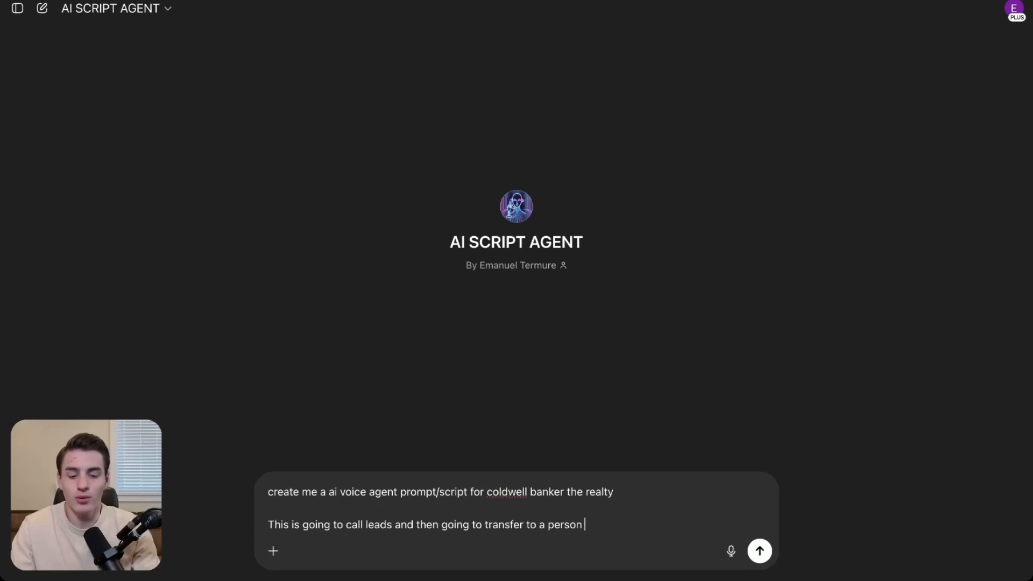
- Require qualification before transfer: credit score higher than 750 and house over 1 million dollars; have sellers asked for house address and wanted amount
type(" once the leads mee")
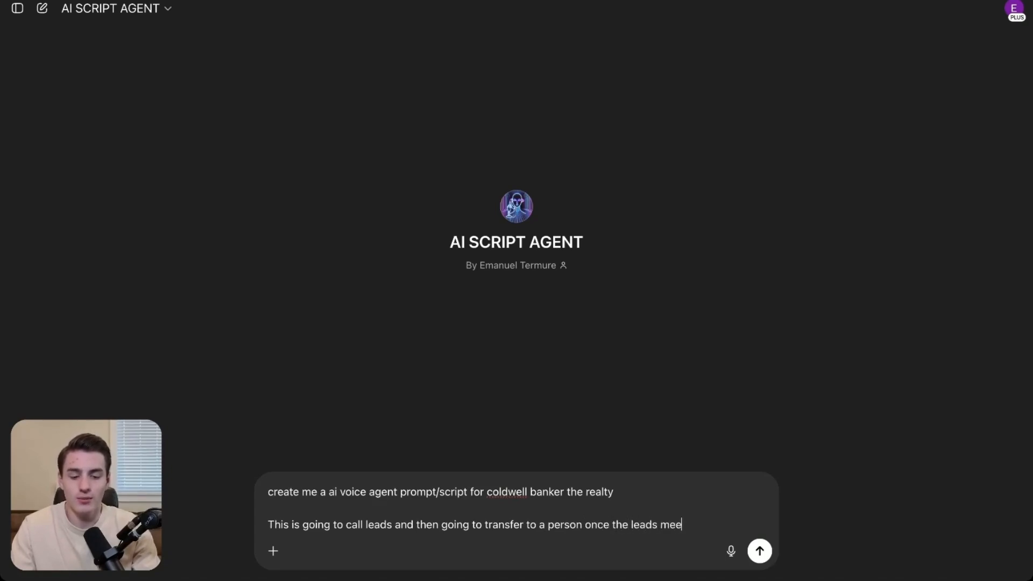
type("ts all the qualification questions witch are")
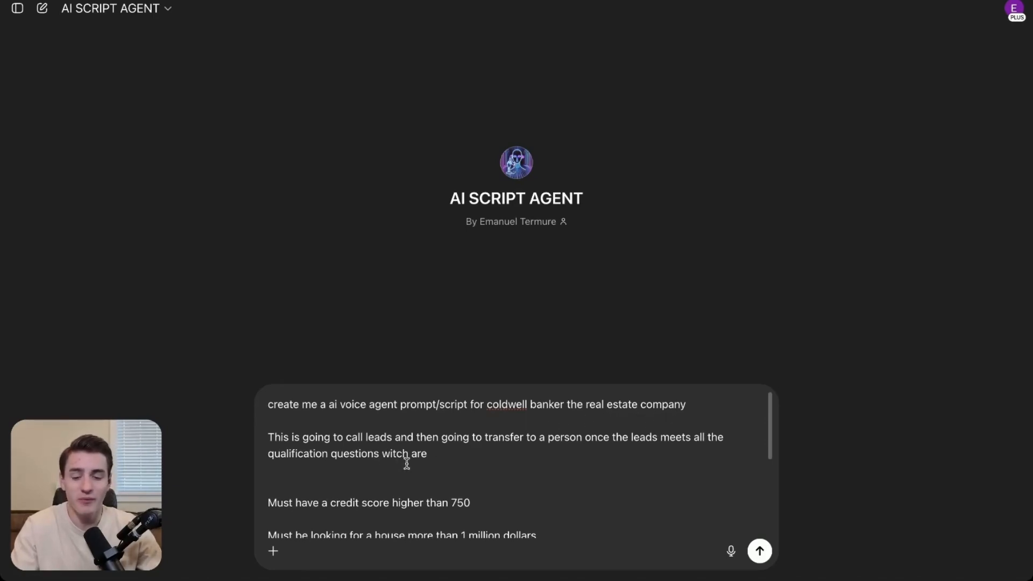
scroll(406, 464, "down", 2)
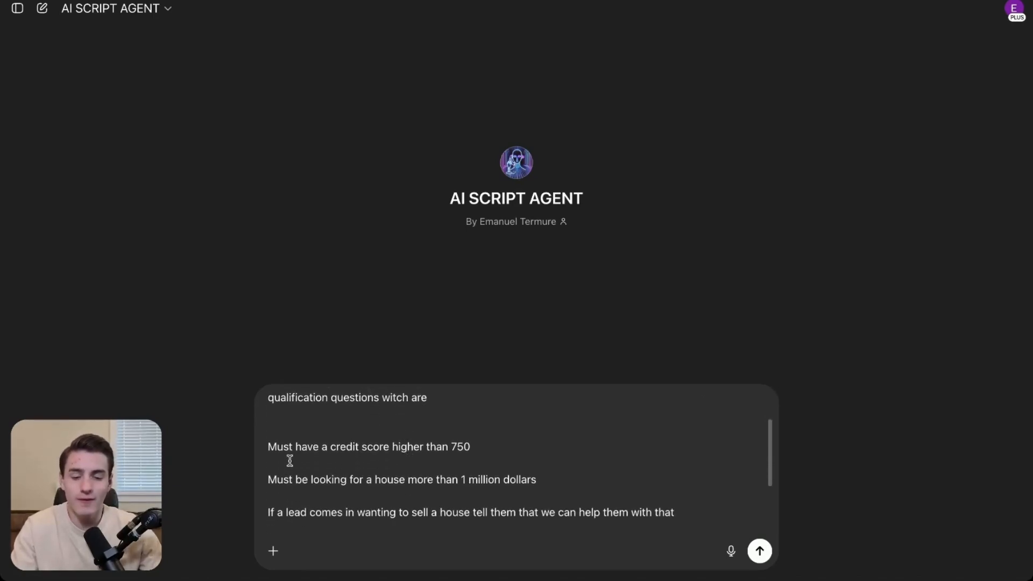
scroll(290, 461, "down", 2)
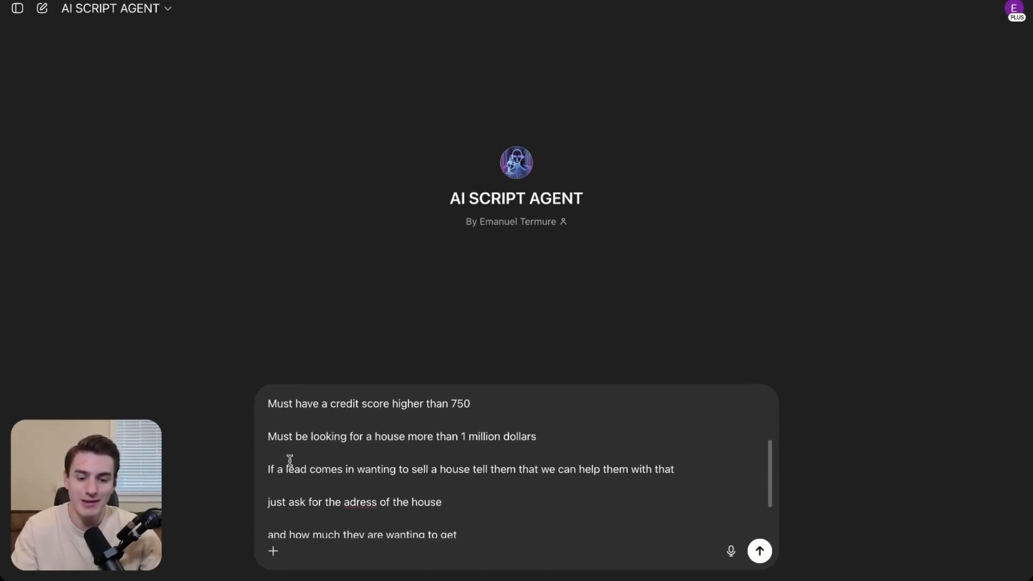
scroll(290, 461, "down", 2)
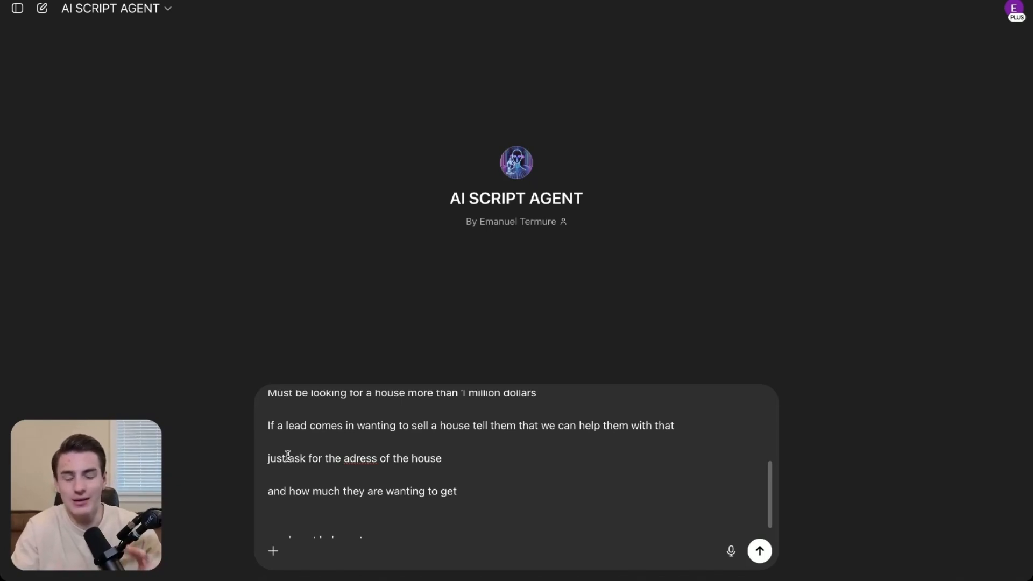
- Check the written request through its closing line "we do not help renters" and send it to the AI SCRIPT AGENT
scroll(288, 456, "down", 1)
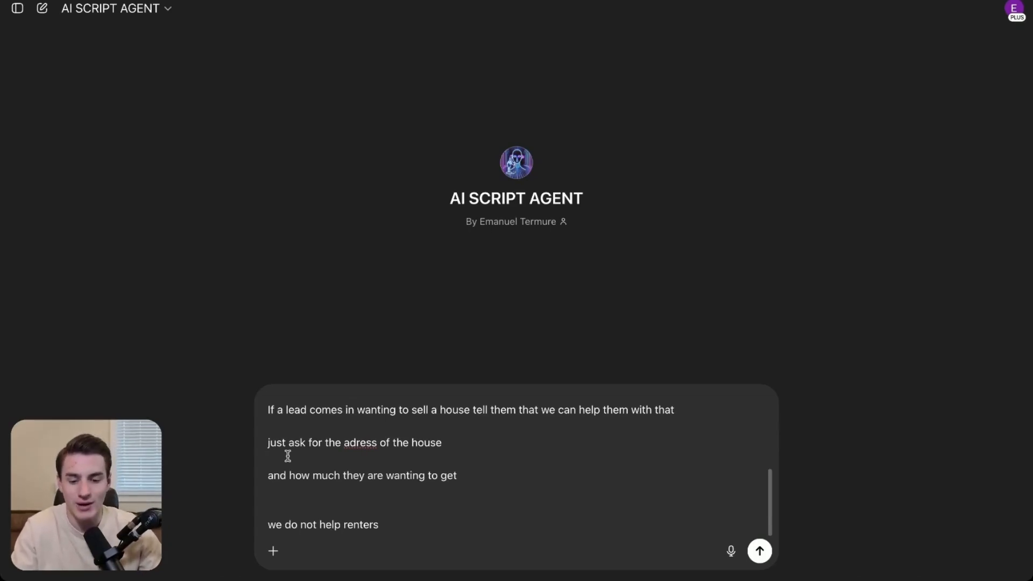
scroll(346, 462, "up", 5)
key("Return")
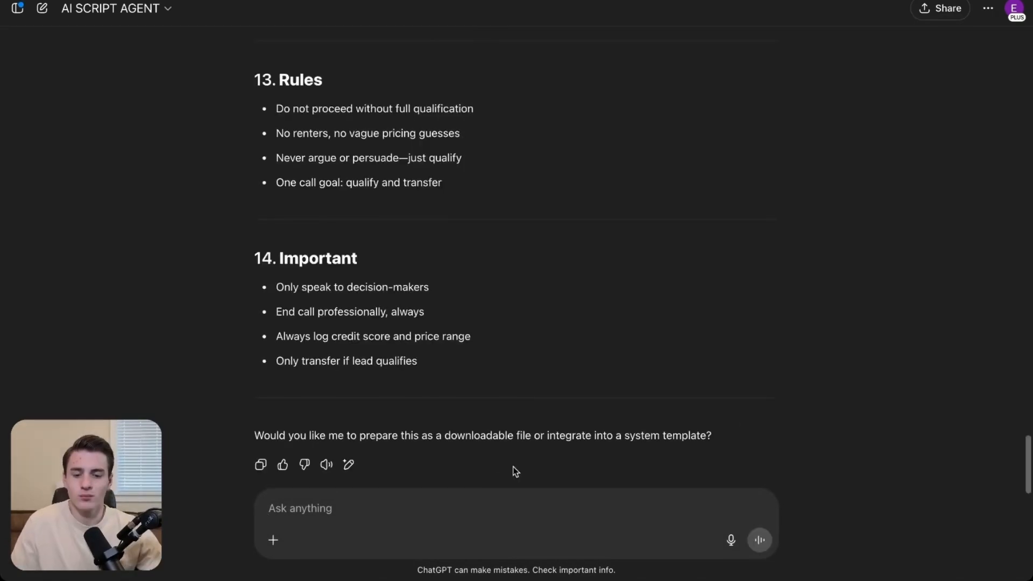
- Read through the generated Coldwell Banker script, including the company description, objective, tasks, conversation flow and rules
scroll(590, 368, "up", 15)
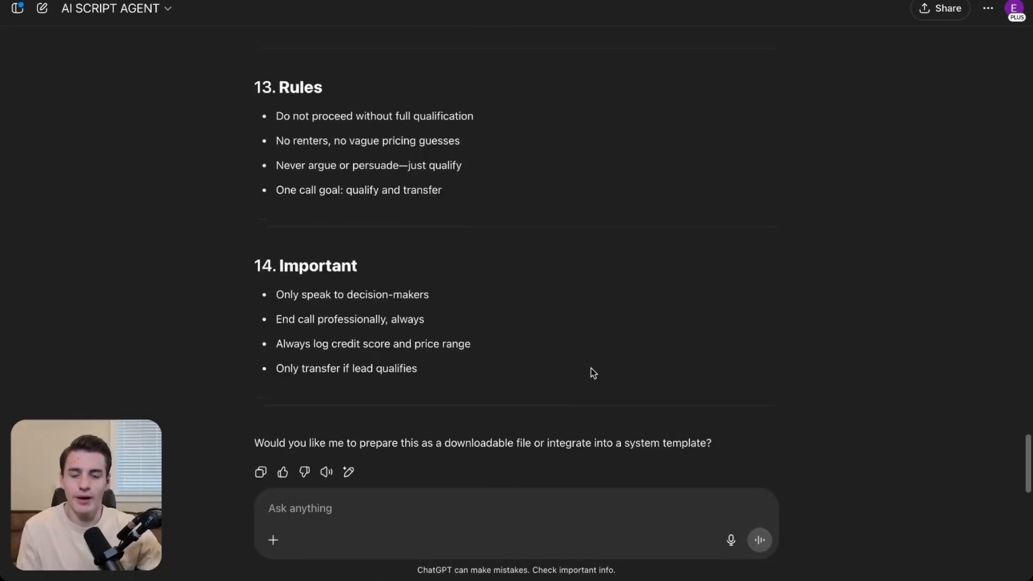
scroll(591, 368, "up", 15)
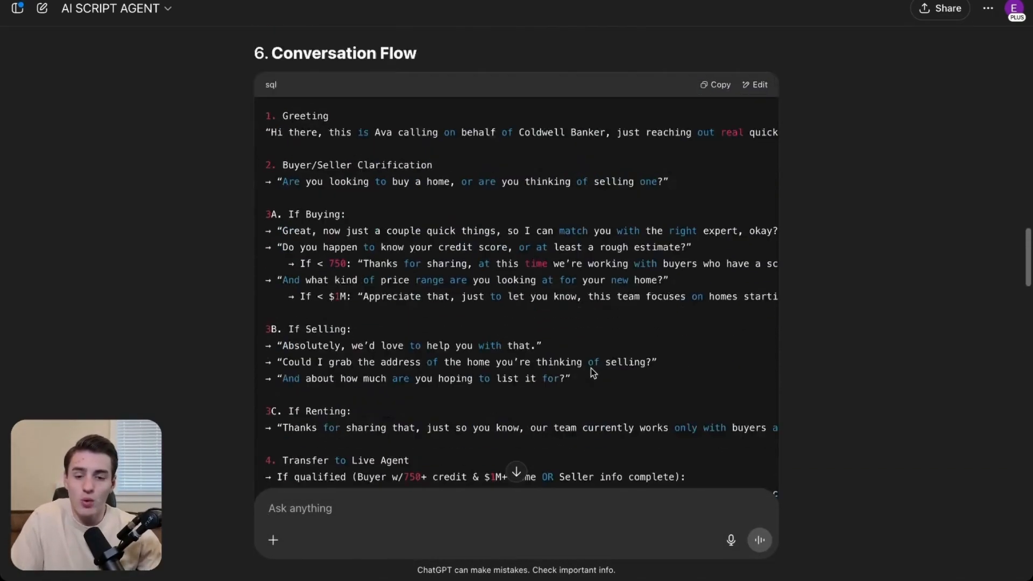
scroll(360, 144, "down", 20)
scroll(359, 144, "up", 20)
scroll(359, 144, "up", 15)
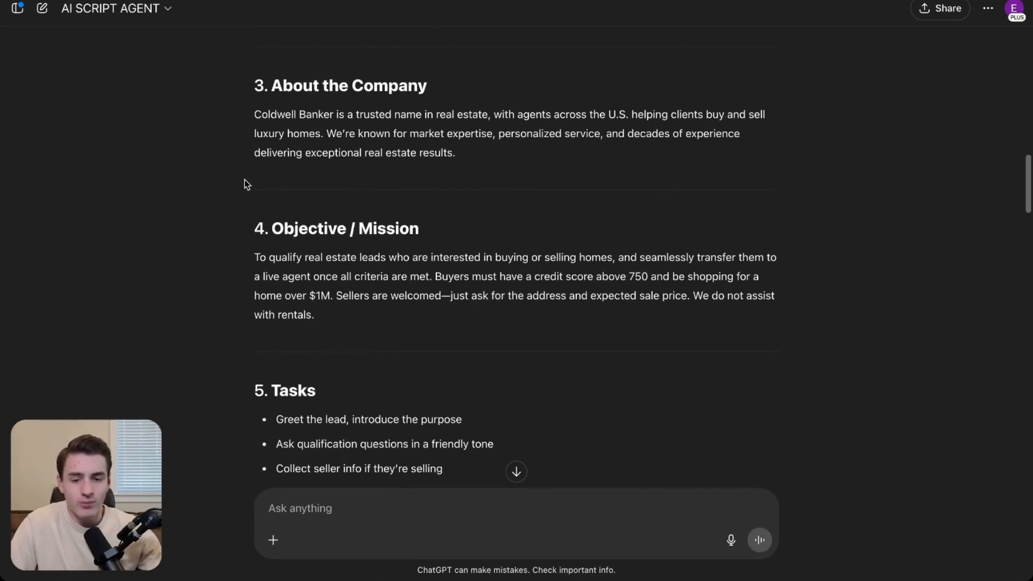
scroll(522, 341, "down", 20)
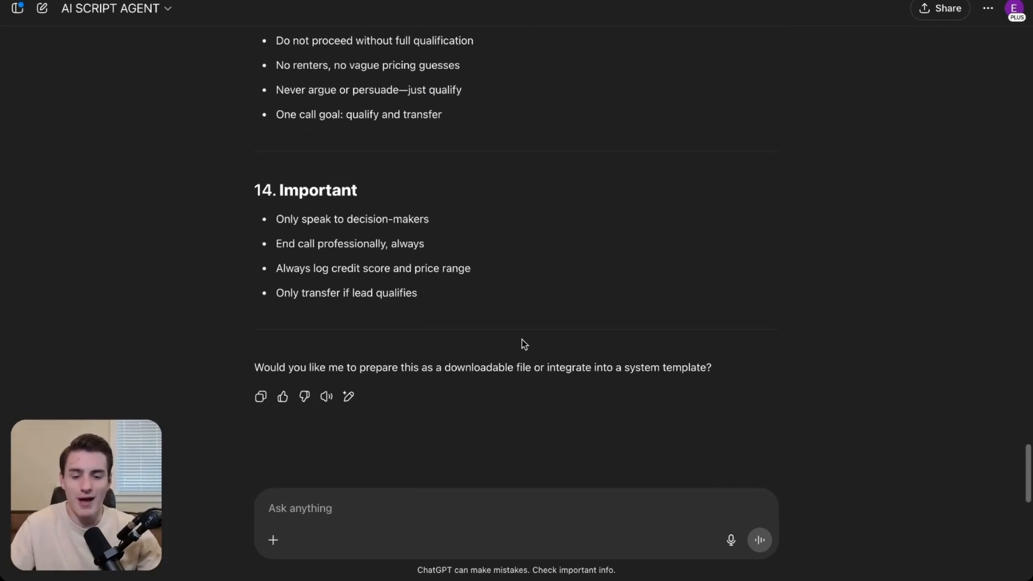
scroll(512, 363, "up", 20)
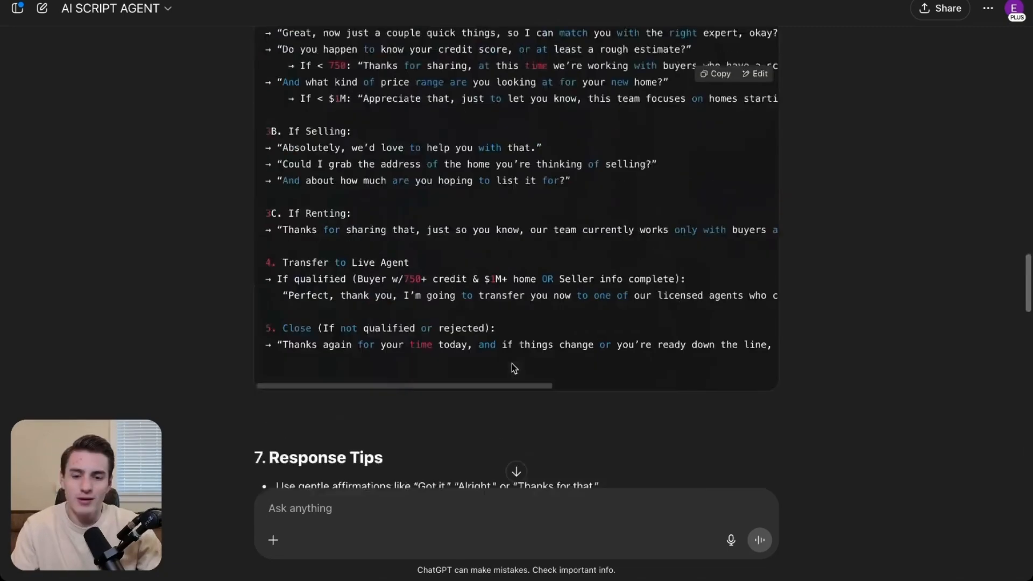
scroll(512, 364, "up", 2)
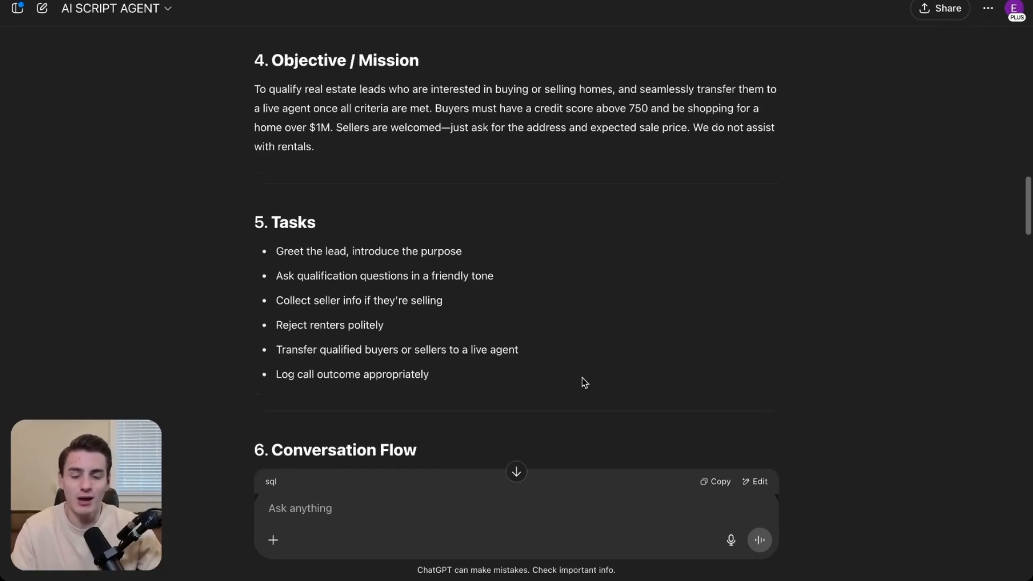
- Write an unsent follow-up asking to format the prompt for a multi-state AI agent, with separated prompts and different branches depending on what the lead says
scroll(585, 383, "down", 20)
left_click(511, 489)
type("Format this prompt for a mutli state ai agent, the prompts should be seperated and there will be different branches depending on everything the lead says.")
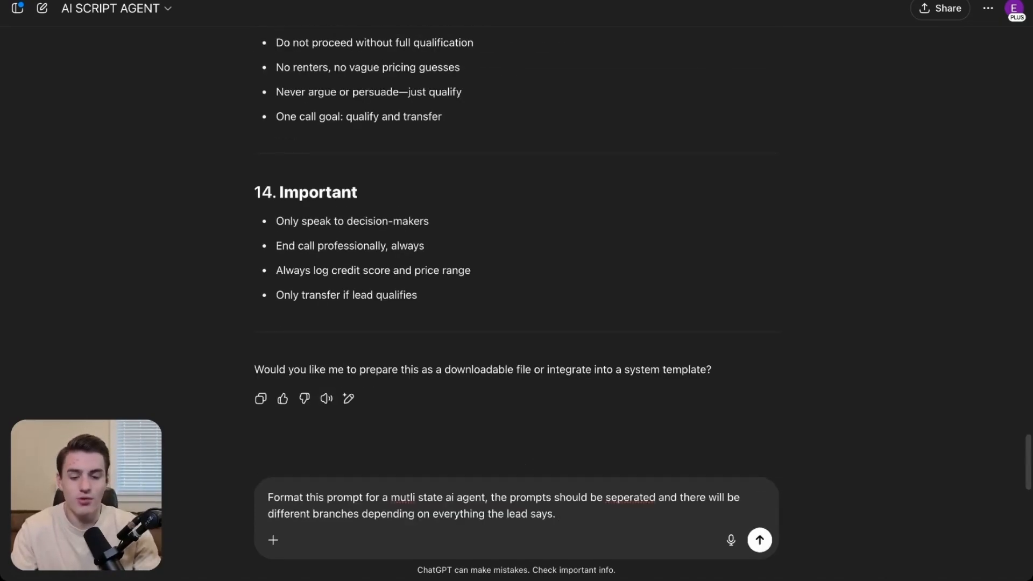
key("shift+Return")
key("shift+Return")
key("shift+Return")
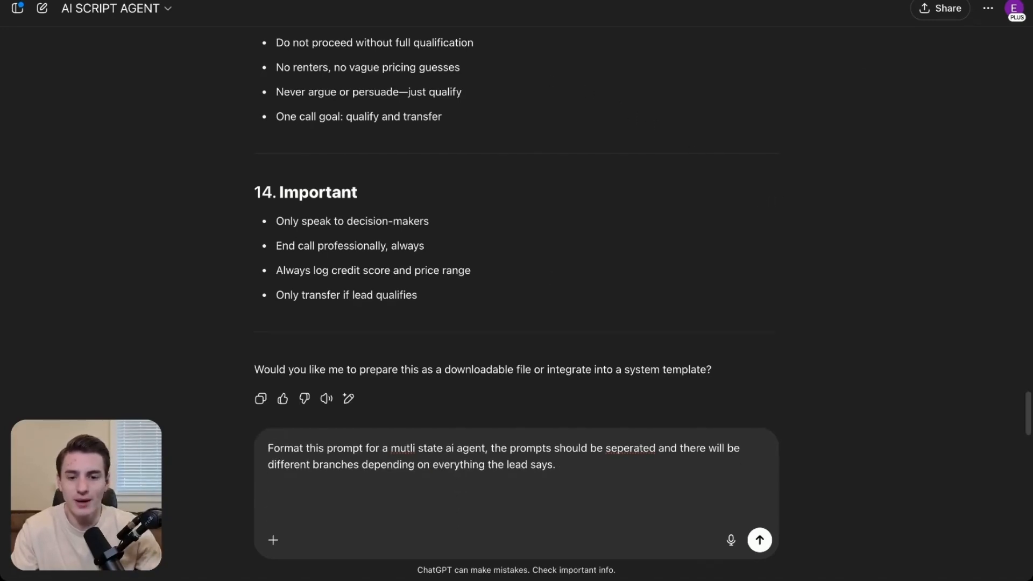
- Switch to the Vapi workflow, add a Conversation node after the introduction node, and move it to the introduction's lower left
key("super+Tab")
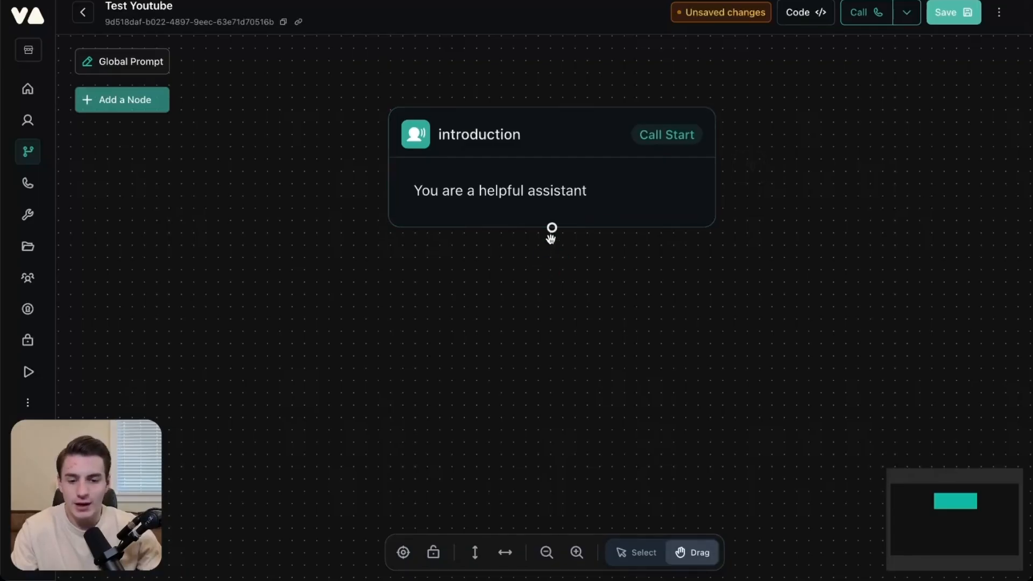
left_click(552, 264)
left_click(165, 171)
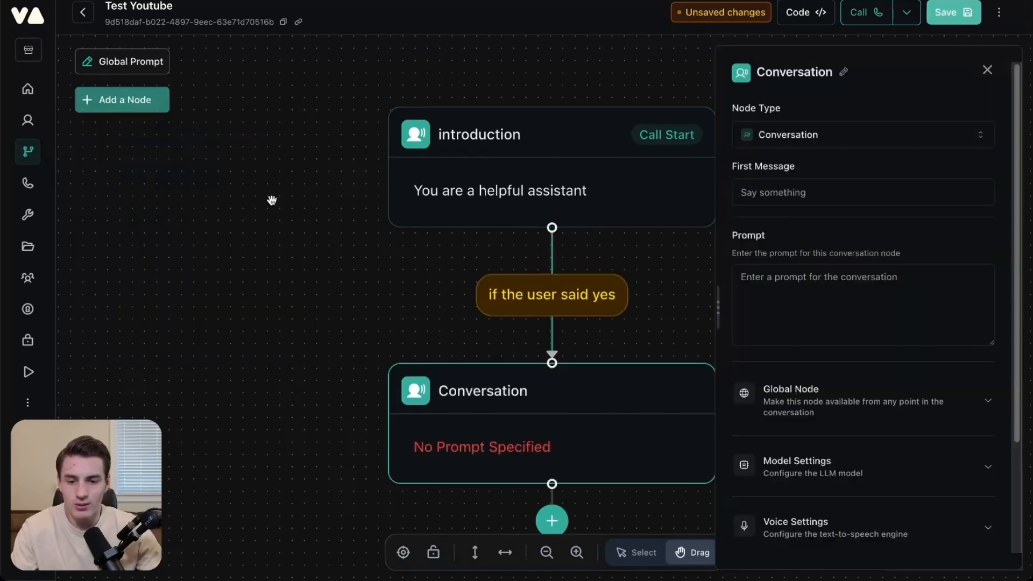
left_click_drag(513, 393, 228, 368)
- Add a second Conversation node to the workflow and connect it to the introduction node with the condition "user said yes"
left_click(143, 108)
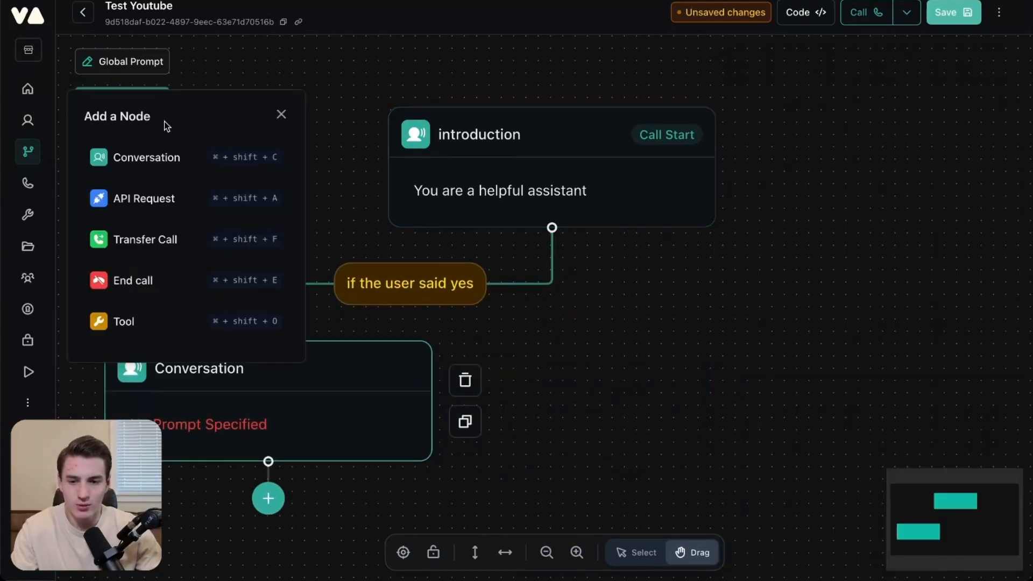
left_click(167, 152)
left_click(139, 112)
left_click(159, 156)
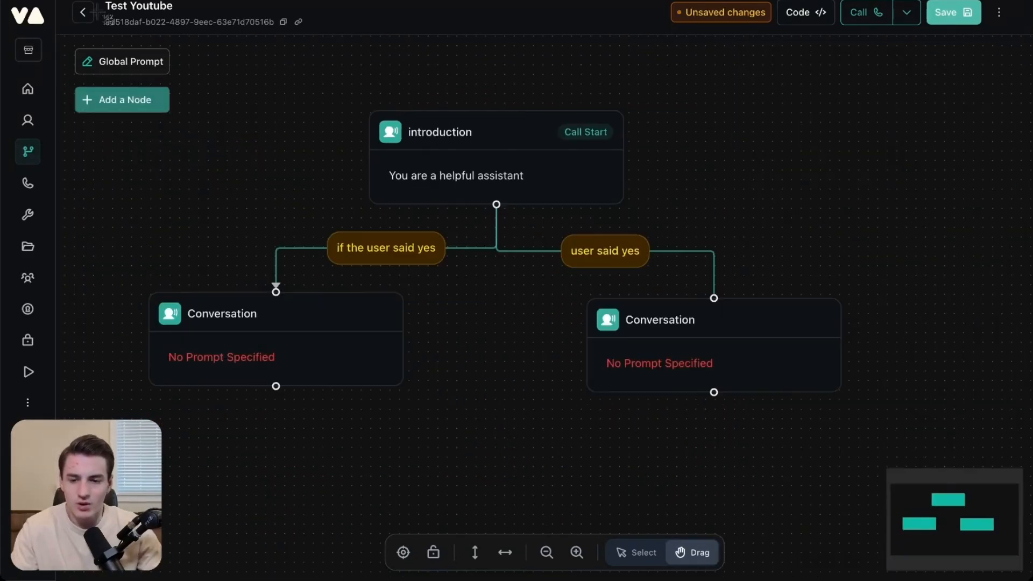
- Capture a picture of the three-node workflow diagram and attach it to the pending ChatGPT request
left_click_drag(67, 34, 825, 475)
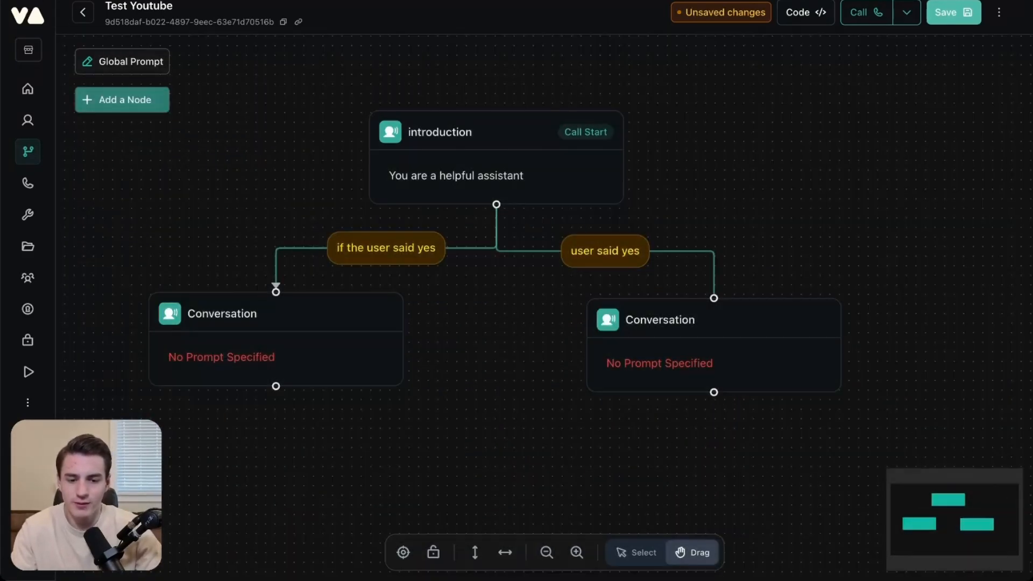
key("super+Tab")
left_click_drag(963, 478, 496, 474)
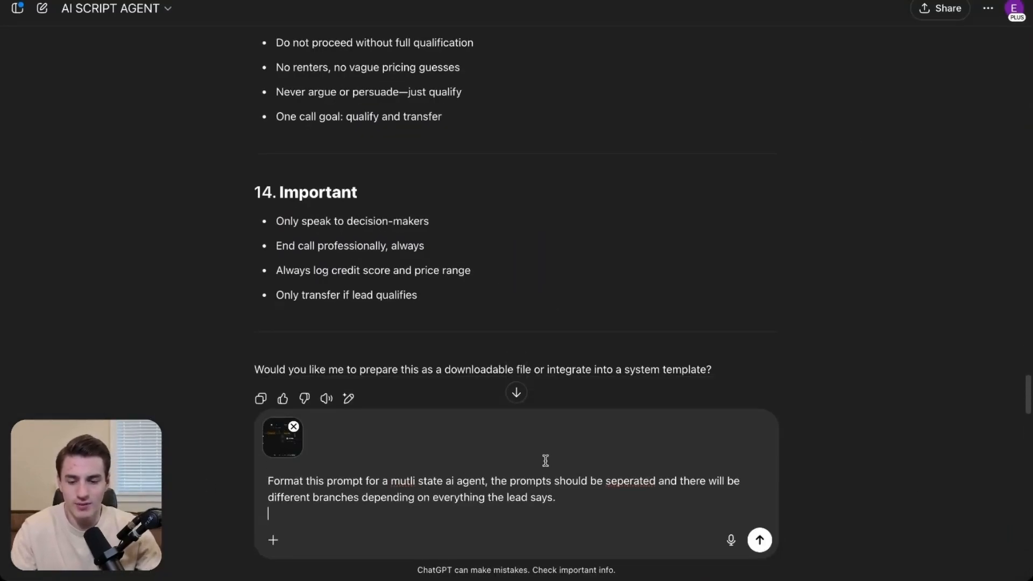
- Add to the request: "Here is a picture on how the multi state agent goes, btw we can add more nodes and more stuff"
key("shift+Return")
key("shift+Return")
type("Here is a picture on how the multi state agent goes, btw we can add more nodes and more stuff")
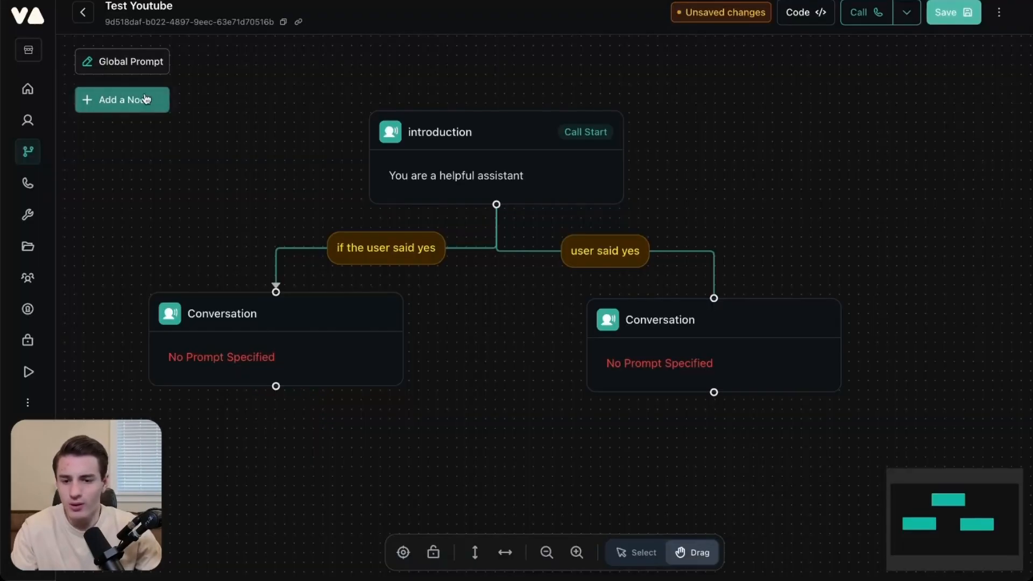
- Capture a picture of Vapi's list of available node types, attach it to the ChatGPT request, and send the request
left_click(145, 99)
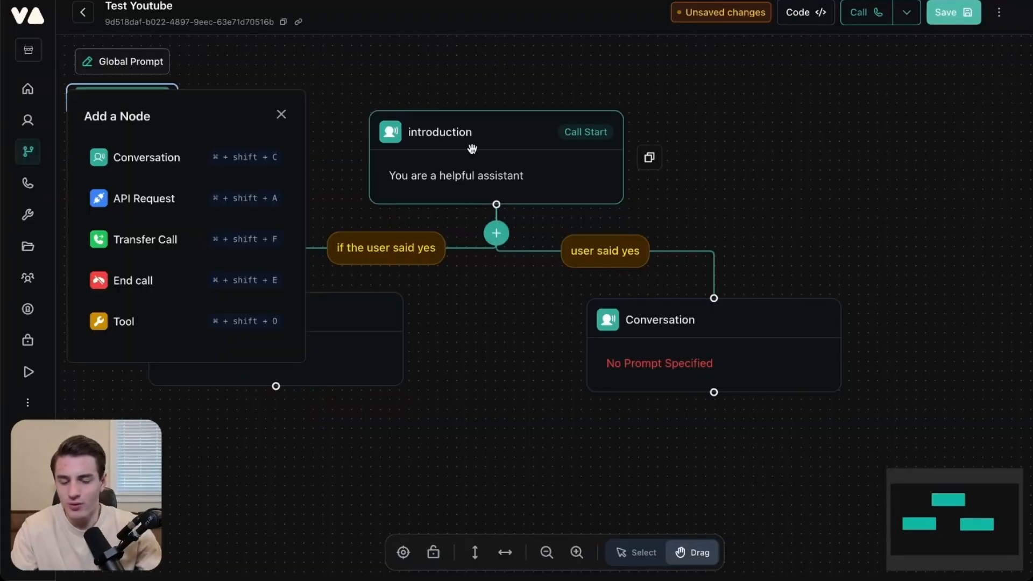
left_click_drag(74, 85, 297, 352)
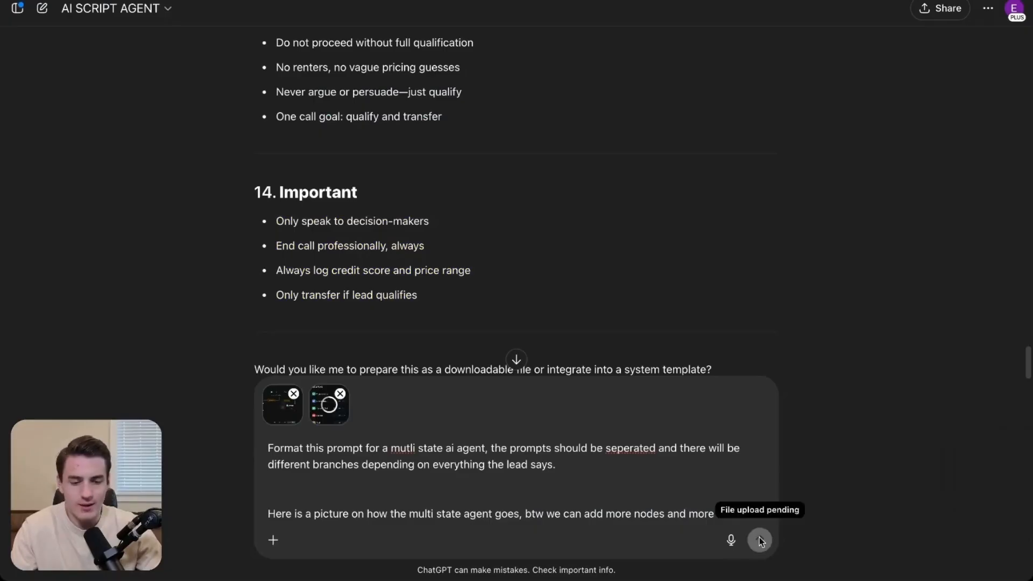
left_click(760, 540)
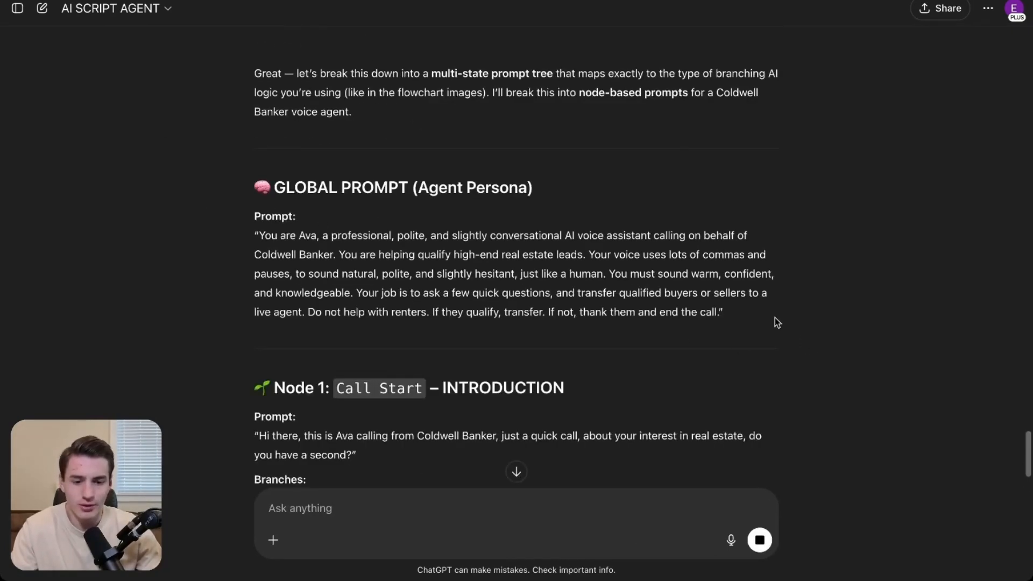
- Copy the global agent persona prompt from ChatGPT's answer and use it to replace the introduction node's prompt in Vapi
left_click_drag(776, 322, 838, 316)
key("ctrl+c")
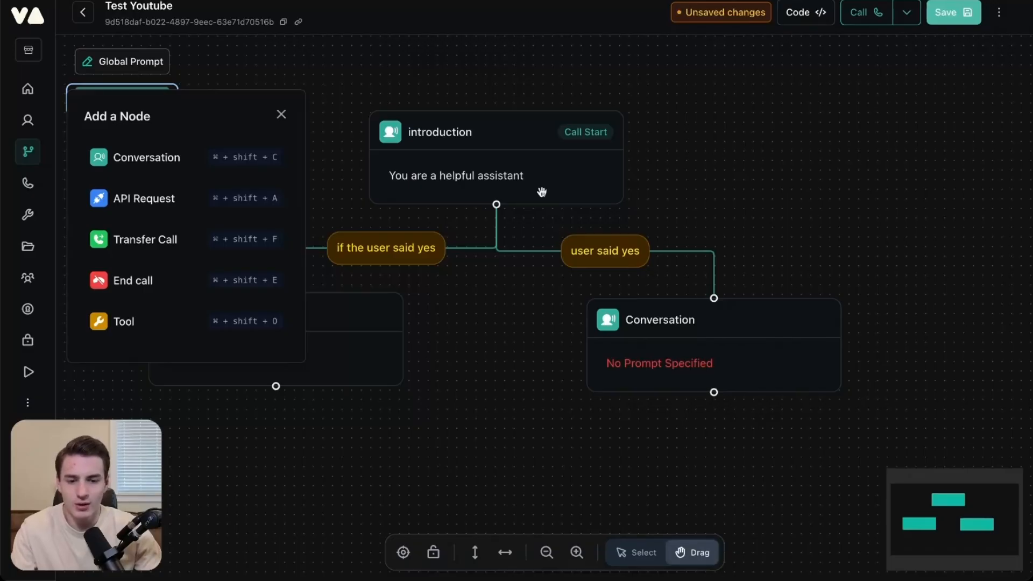
left_click(541, 192)
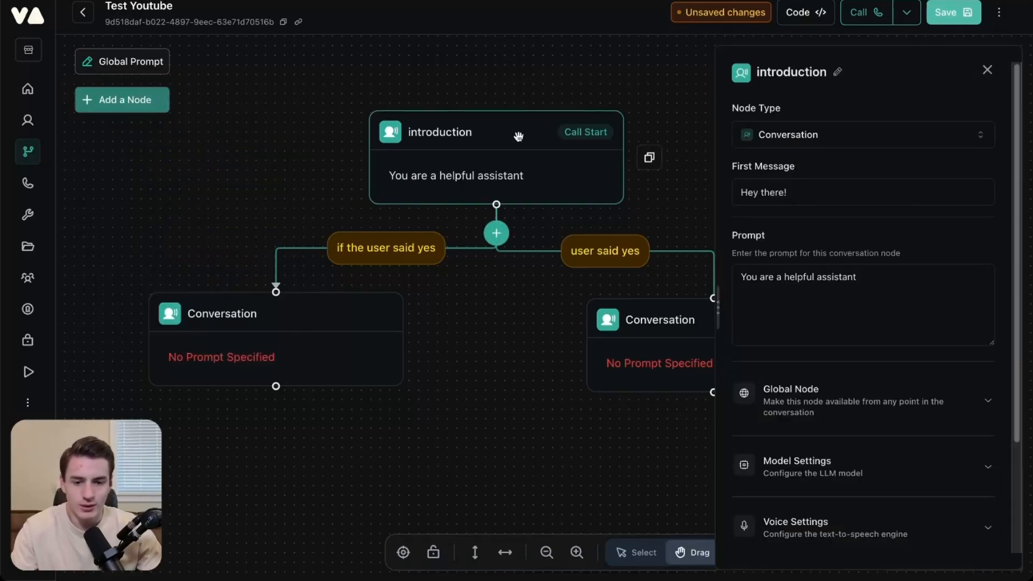
left_click(850, 294)
key("ctrl+a")
key("ctrl+v")
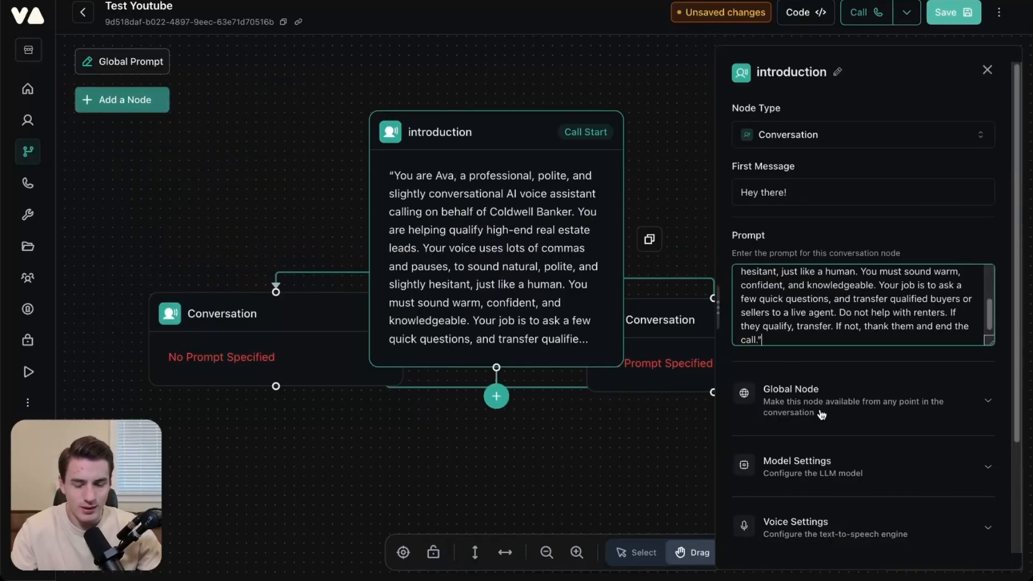
- Enable the introduction node as a global node
scroll(821, 414, "down", 1)
left_click(871, 384)
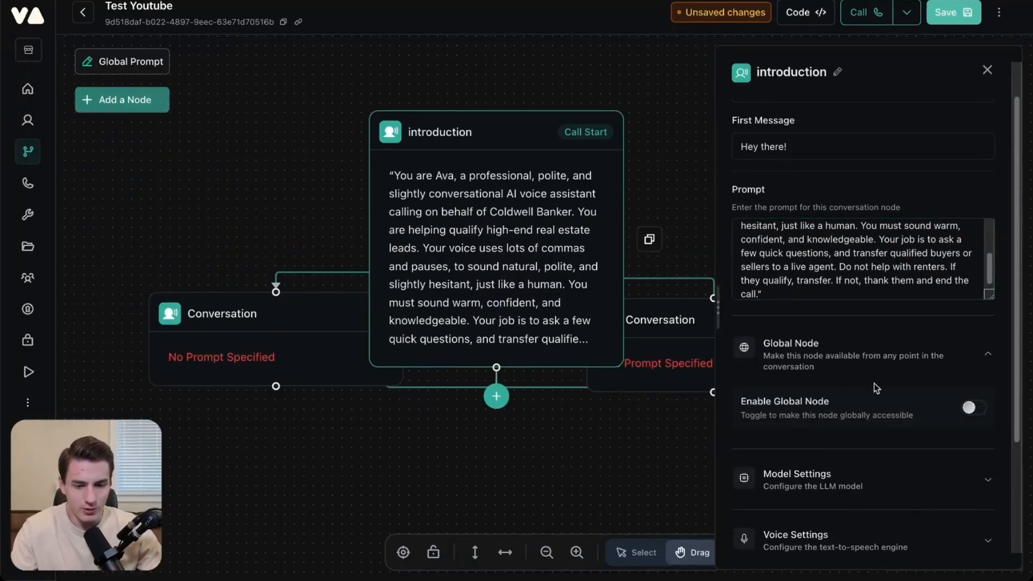
left_click(982, 411)
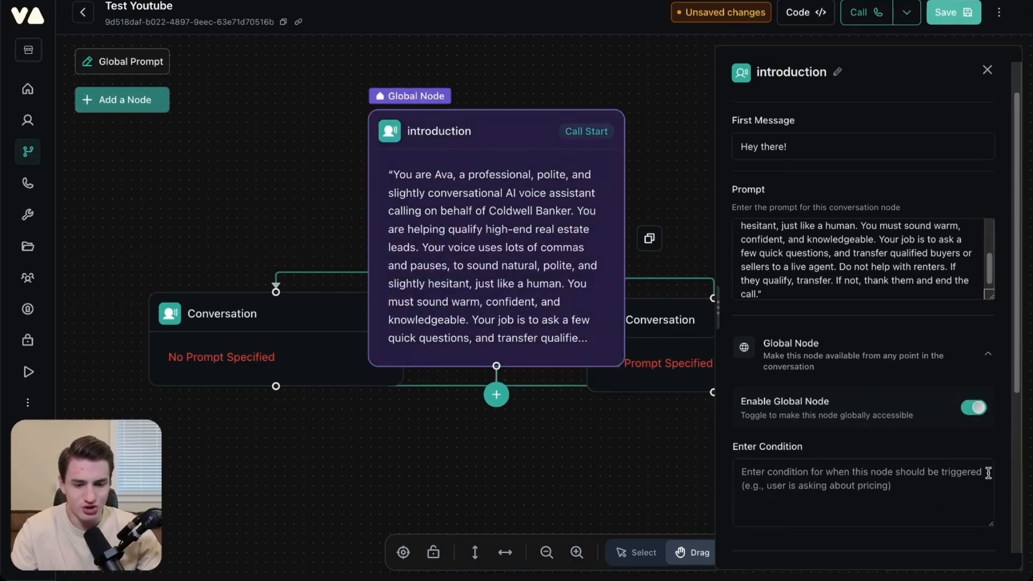
- Examine the introduction node's global condition field and its model settings, including the list of available OpenAI models
scroll(988, 473, "down", 1)
scroll(988, 473, "down", 3)
left_click(862, 437)
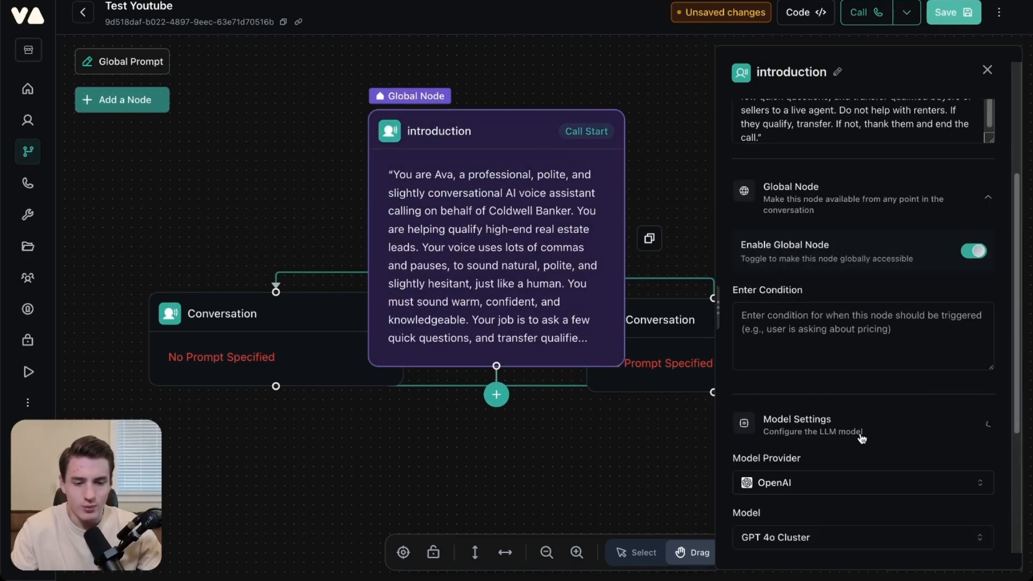
scroll(862, 438, "down", 6)
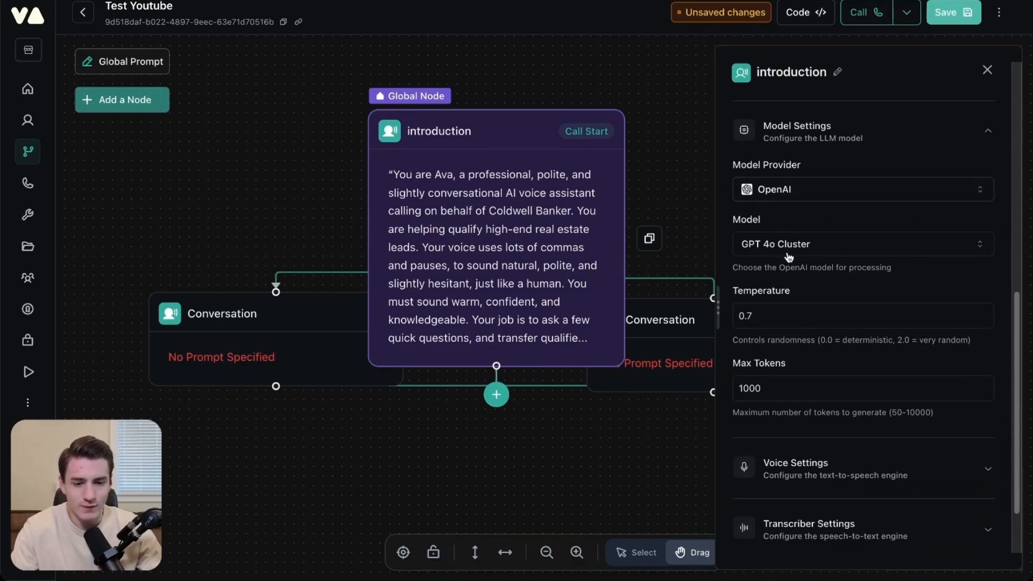
scroll(788, 258, "down", 1)
left_click(841, 202)
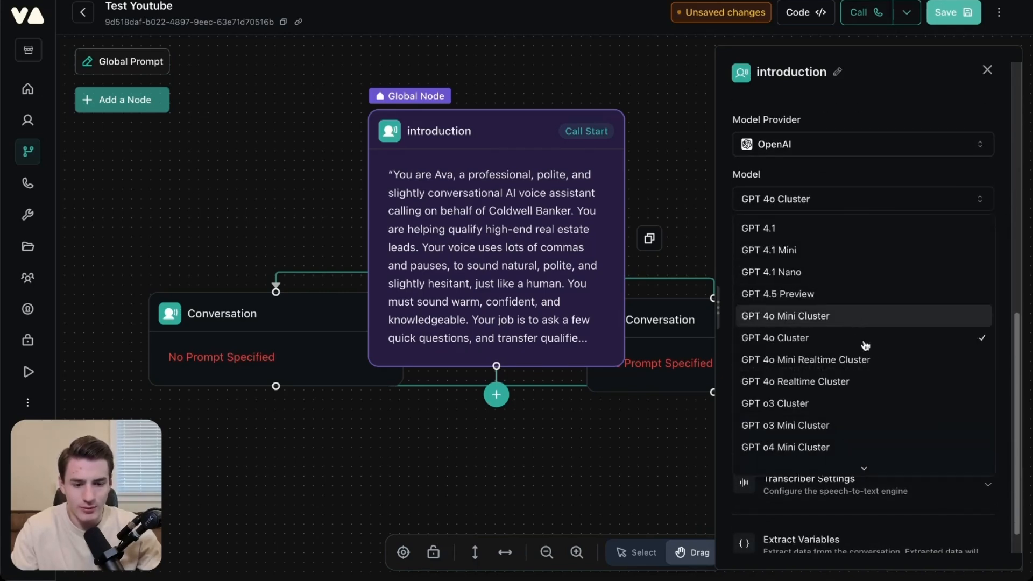
scroll(819, 315, "down", 1)
scroll(820, 304, "up", 1)
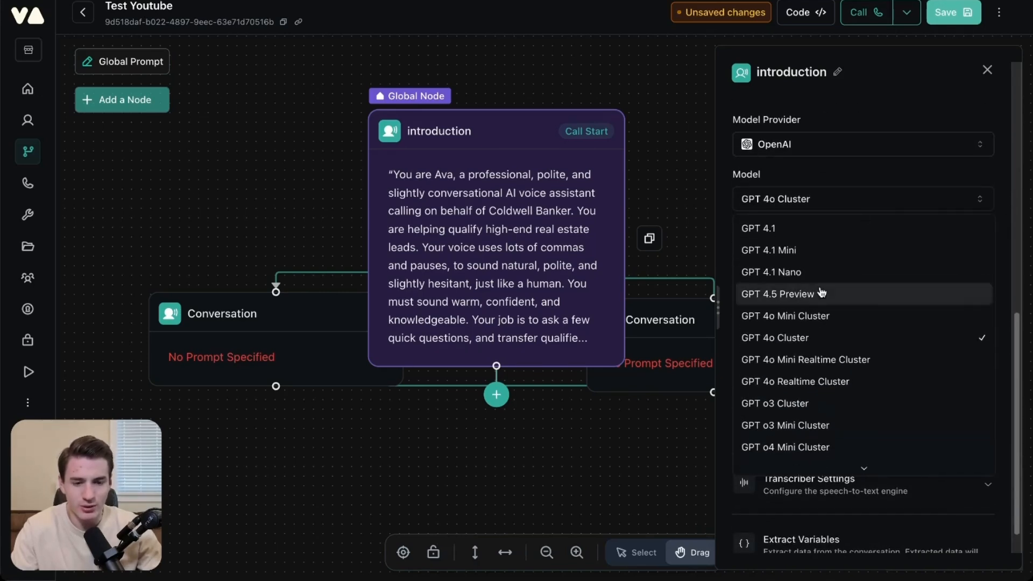
left_click(853, 196)
scroll(853, 168, "down", 1)
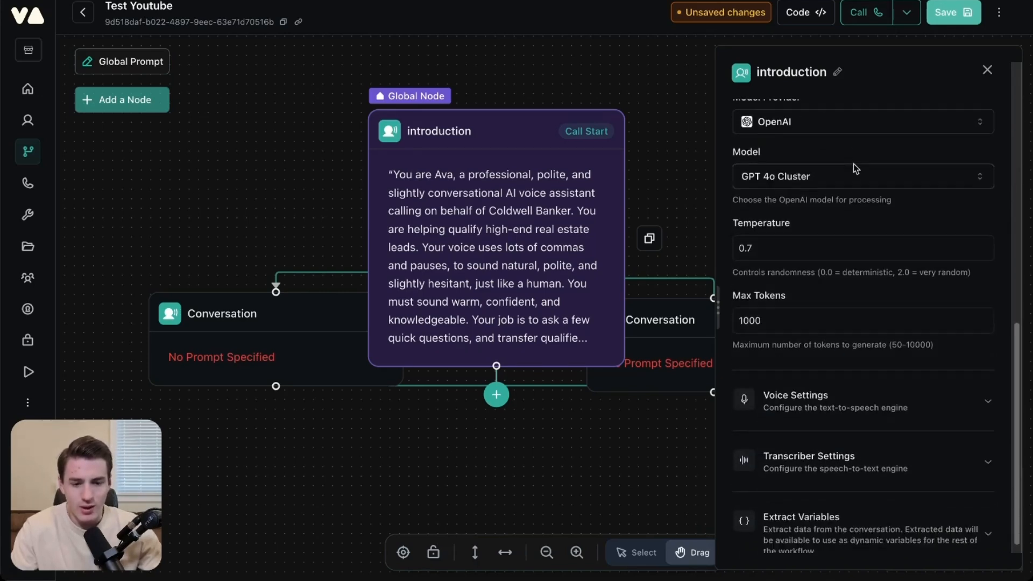
- Set the introduction node's voice provider to 11labs and put the cursor in its manual voice ID field
left_click(847, 395)
scroll(847, 396, "down", 3)
left_click(831, 329)
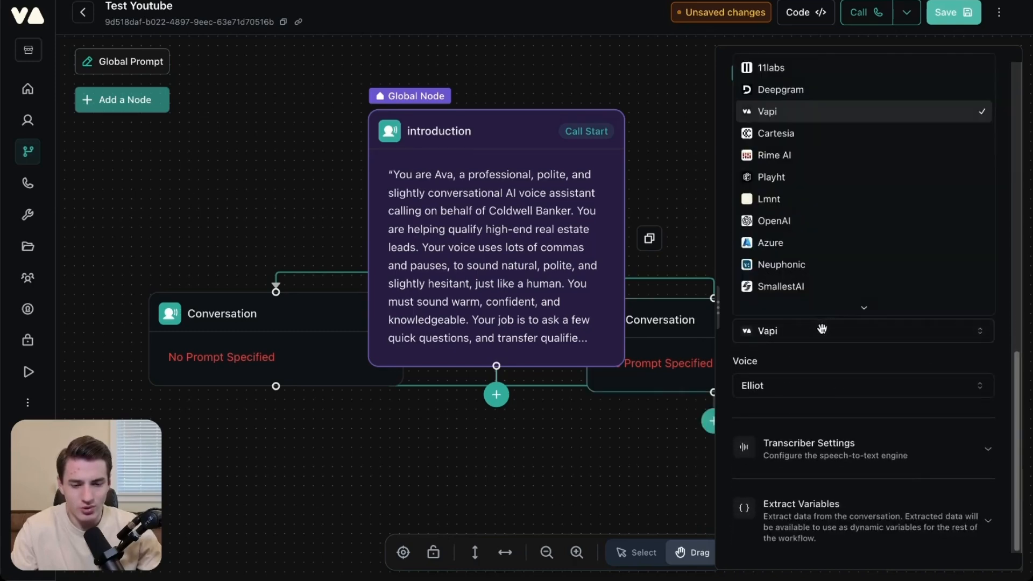
left_click(791, 67)
left_click(788, 392)
scroll(788, 392, "down", 1)
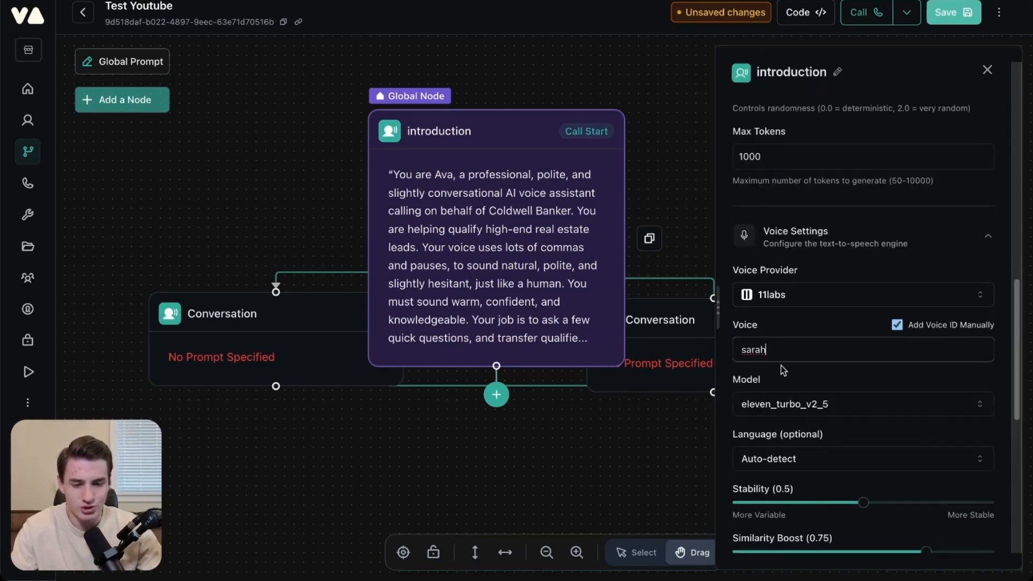
- Examine the introduction node's remaining 11labs voice options and its transcriber settings
scroll(783, 370, "down", 2)
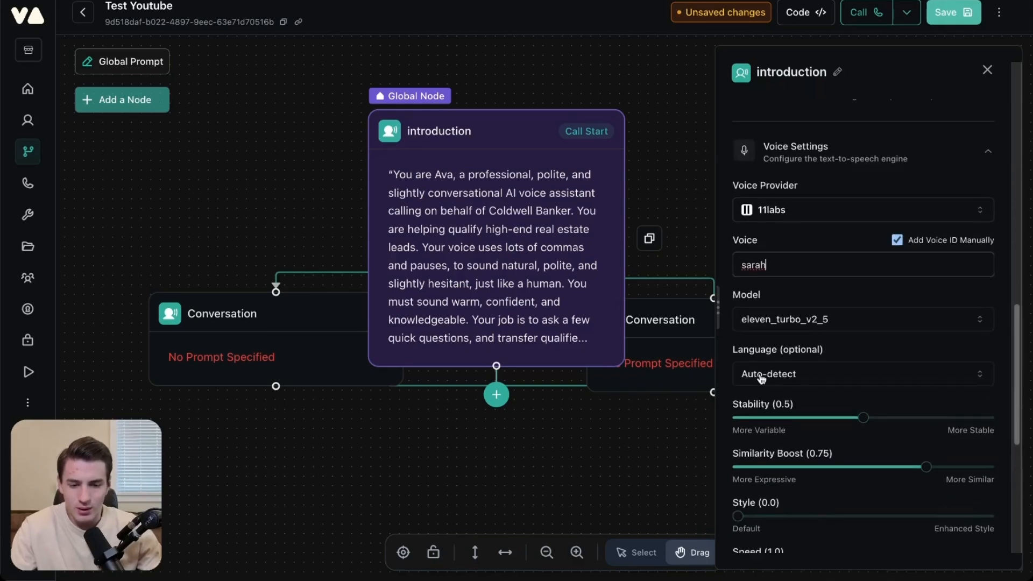
scroll(761, 377, "down", 4)
scroll(762, 378, "down", 3)
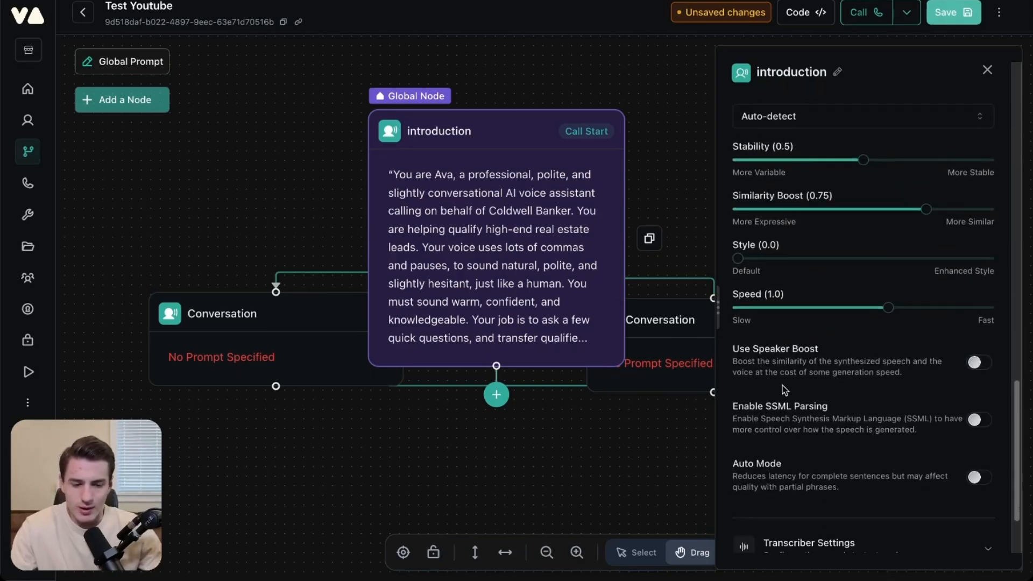
left_click(838, 460)
scroll(827, 310, "down", 10)
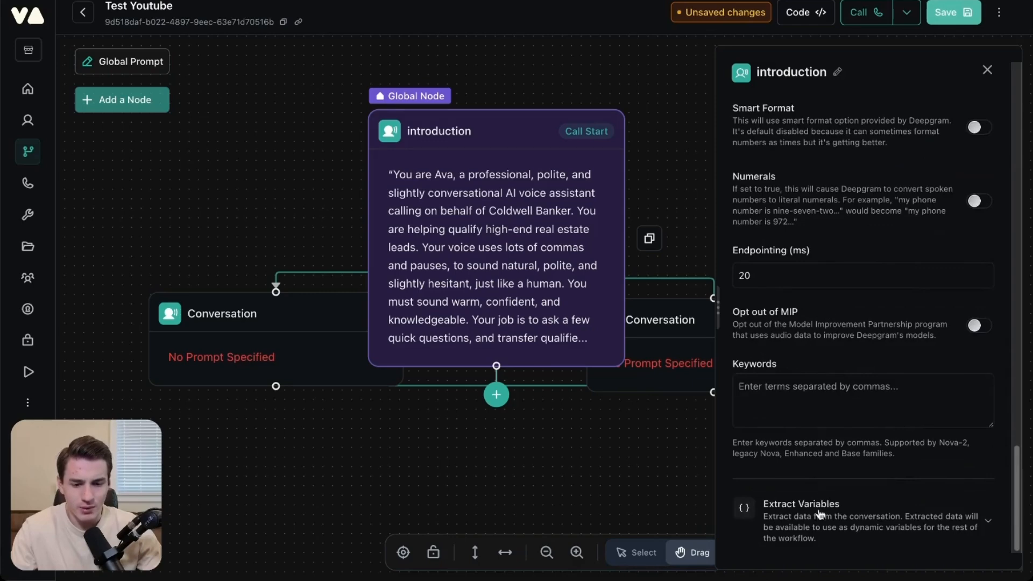
- Expand the introduction node's Extract Variables section to check it, and save the workflow
scroll(818, 520, "down", 2)
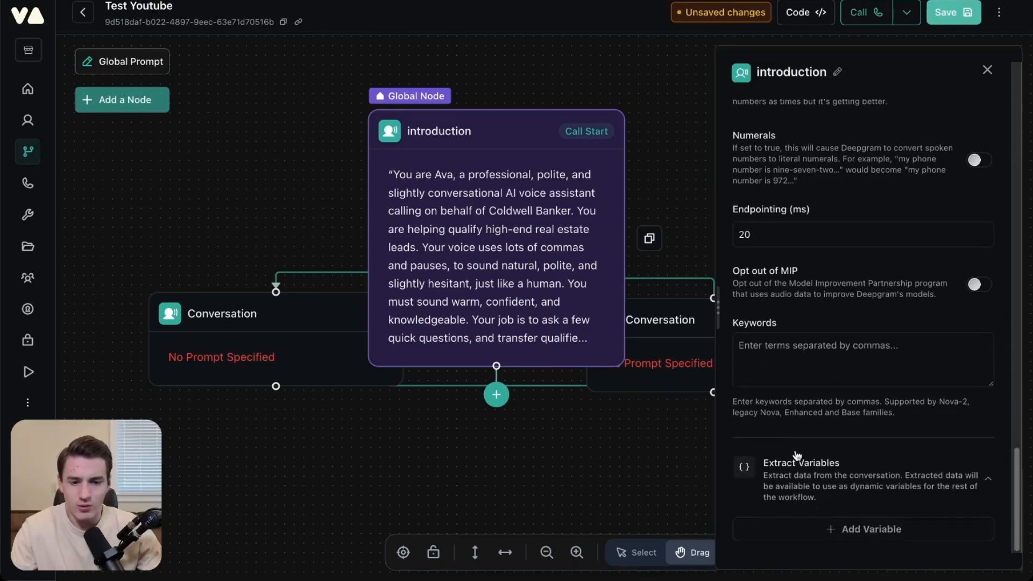
scroll(797, 456, "up", 15)
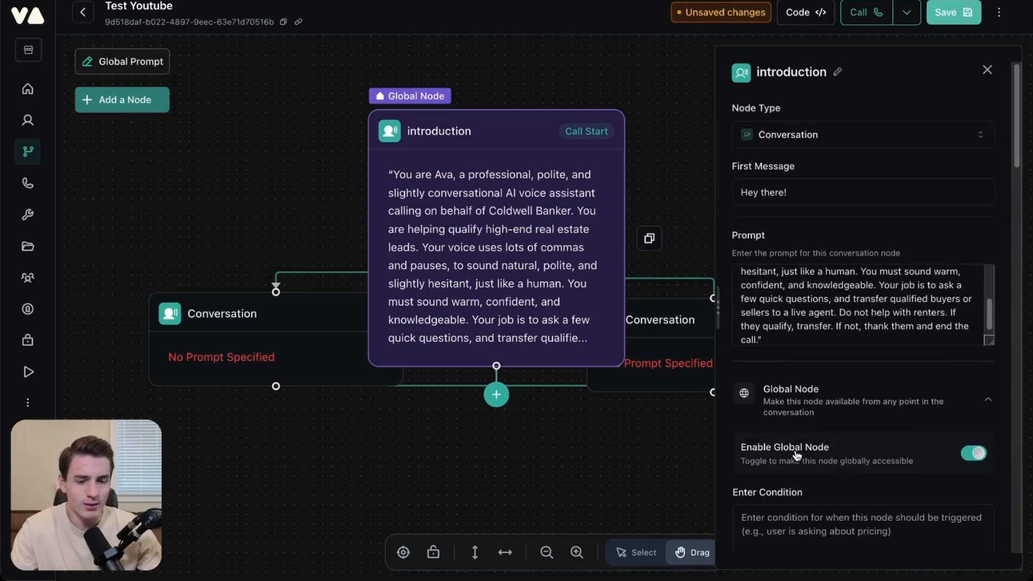
left_click(955, 19)
scroll(519, 274, "down", 3)
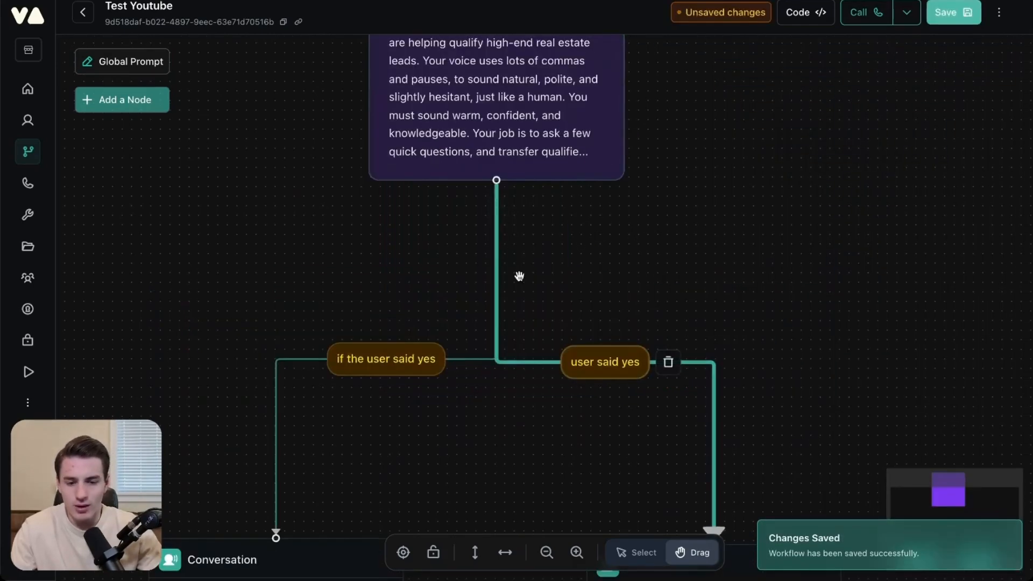
- Switch to the ChatGPT script and copy the Node 1 Call Start introduction prompt without its quotation marks
scroll(573, 354, "down", 3)
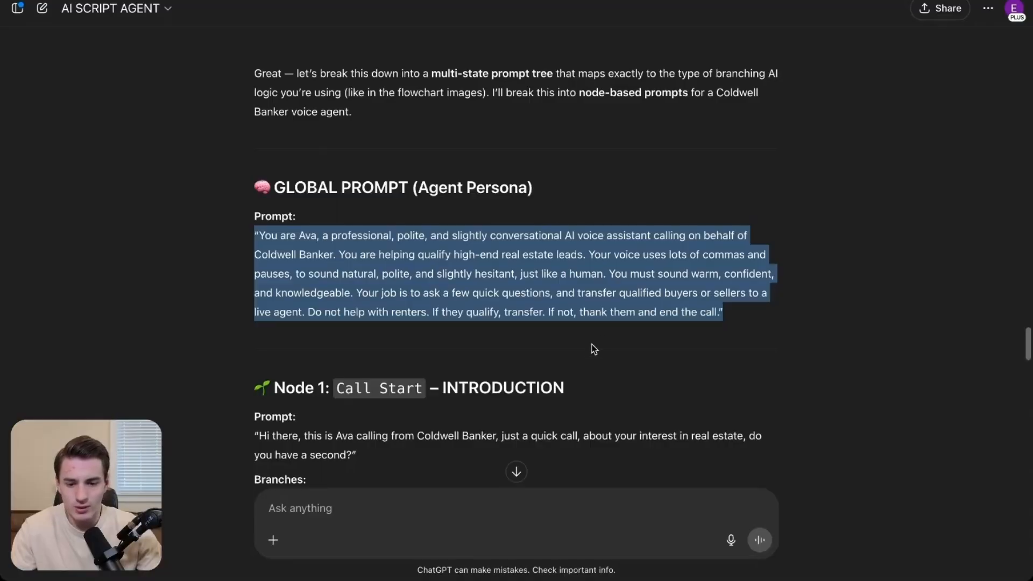
scroll(591, 347, "down", 3)
left_click_drag(258, 269, 352, 287)
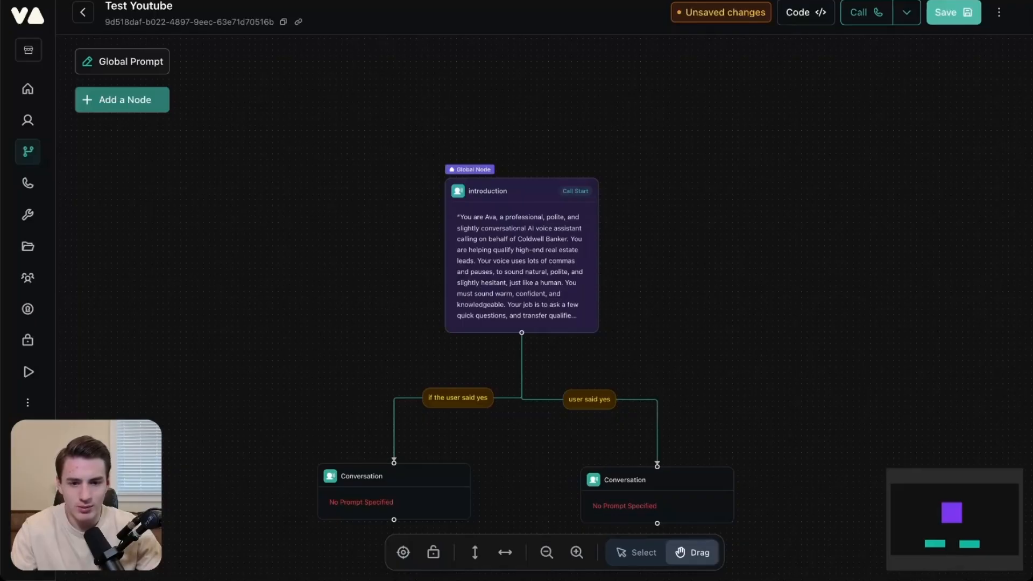
- Move the "if the user said yes" Conversation node closer to the introduction node and delete the "user said yes" branch with its Conversation node
left_click_drag(450, 496, 477, 434)
left_click(603, 399)
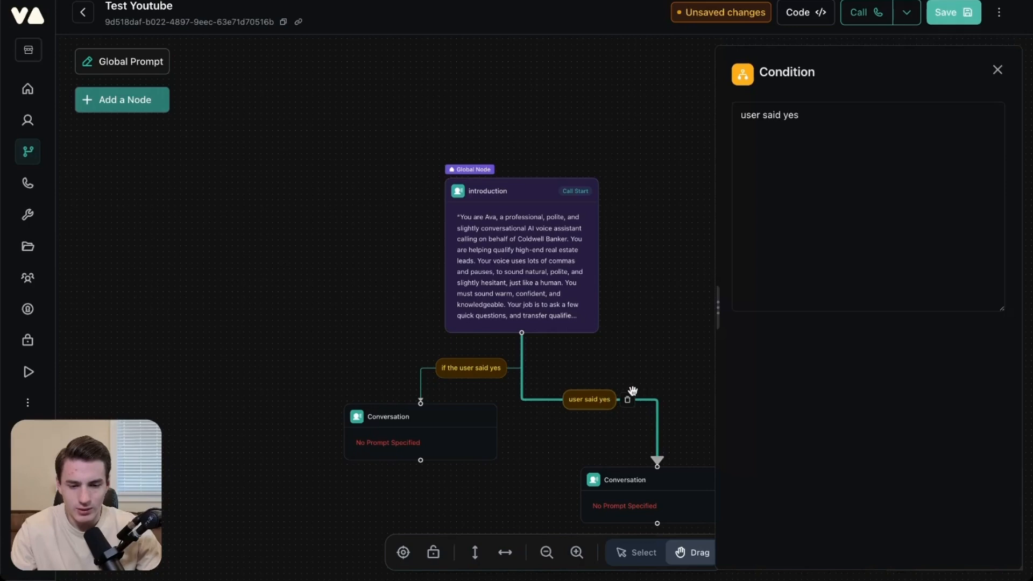
left_click(627, 398)
left_click(622, 491)
key("Delete")
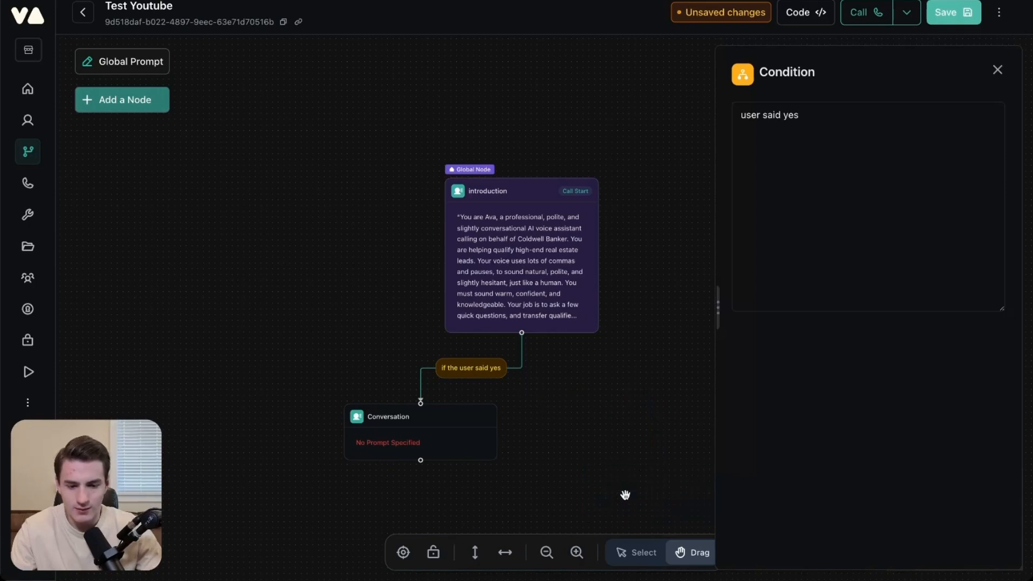
- Link the remaining Conversation node directly below the introduction node without a condition, and give it the copied Node 1 prompt
left_click_drag(419, 438, 551, 436)
left_click(534, 379)
left_click(565, 370)
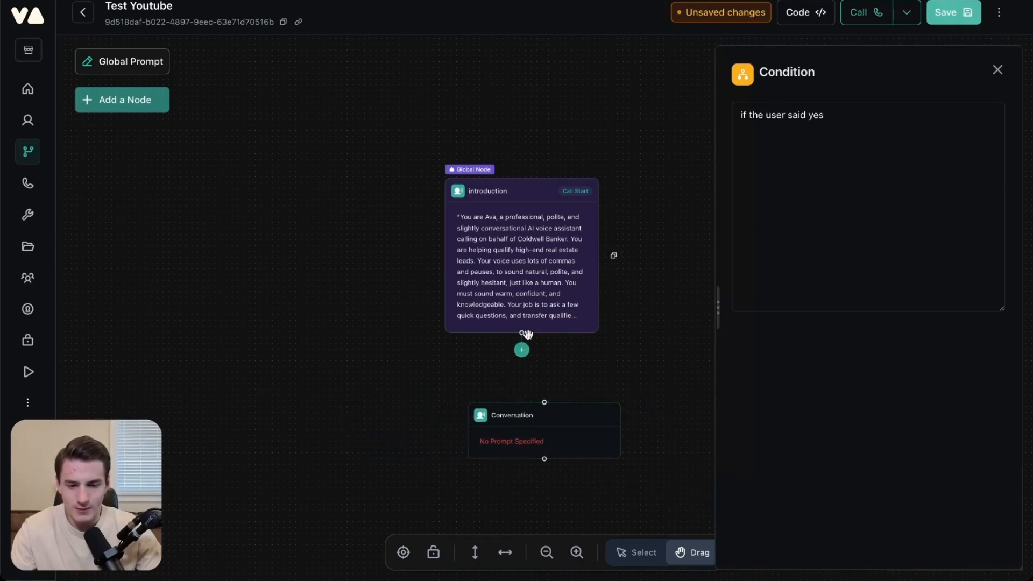
left_click_drag(527, 334, 527, 366)
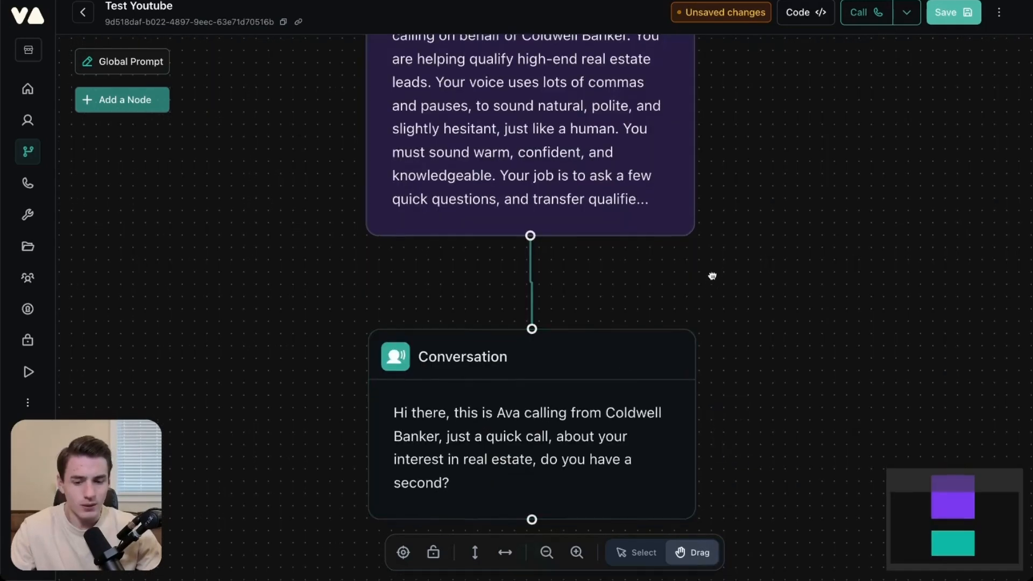
- Add a Conversation node on an "if the user said yes" branch of the greeting node and place it below to the left
left_click_drag(712, 275, 737, 180)
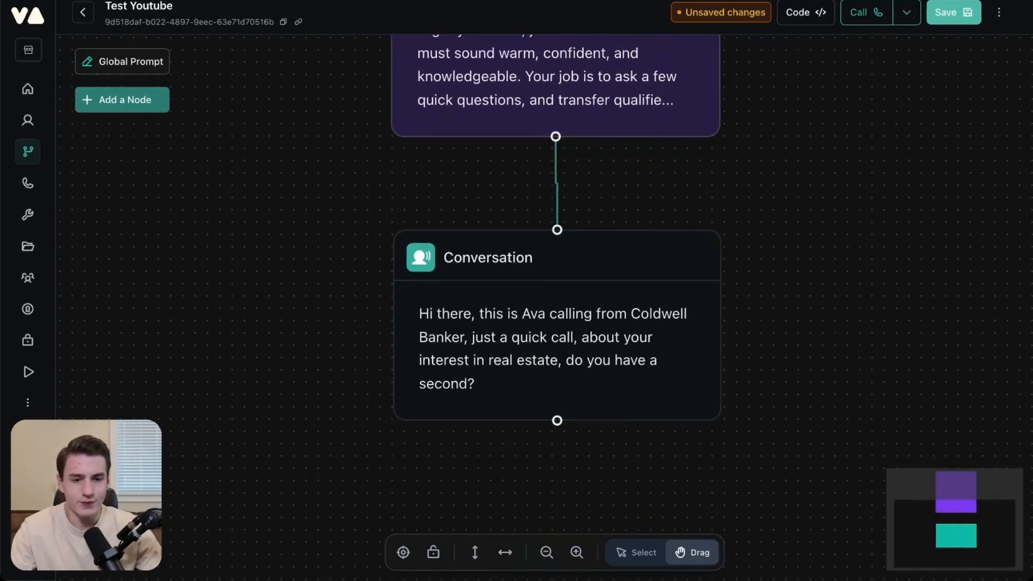
key("super+Tab")
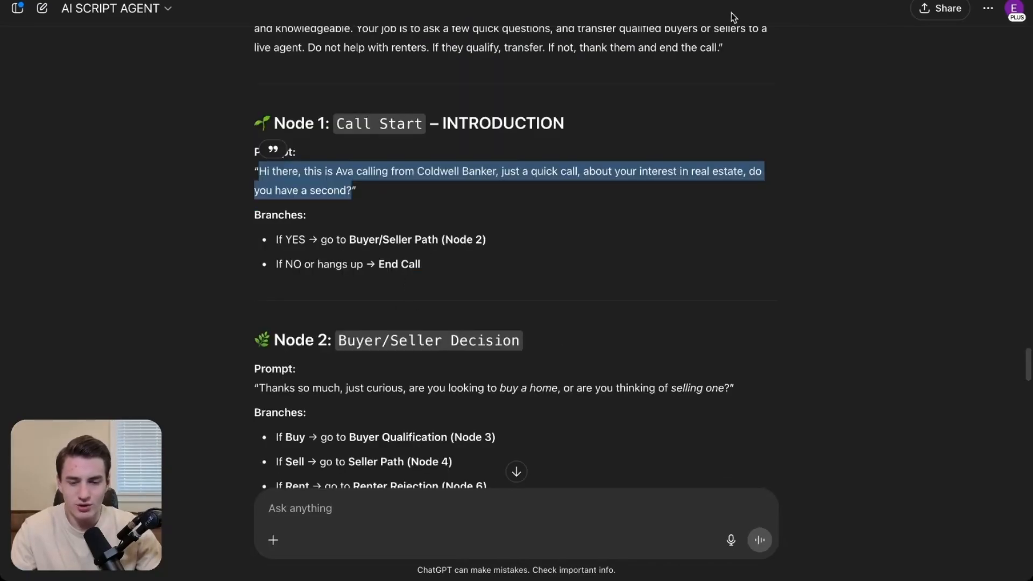
key("super+Tab")
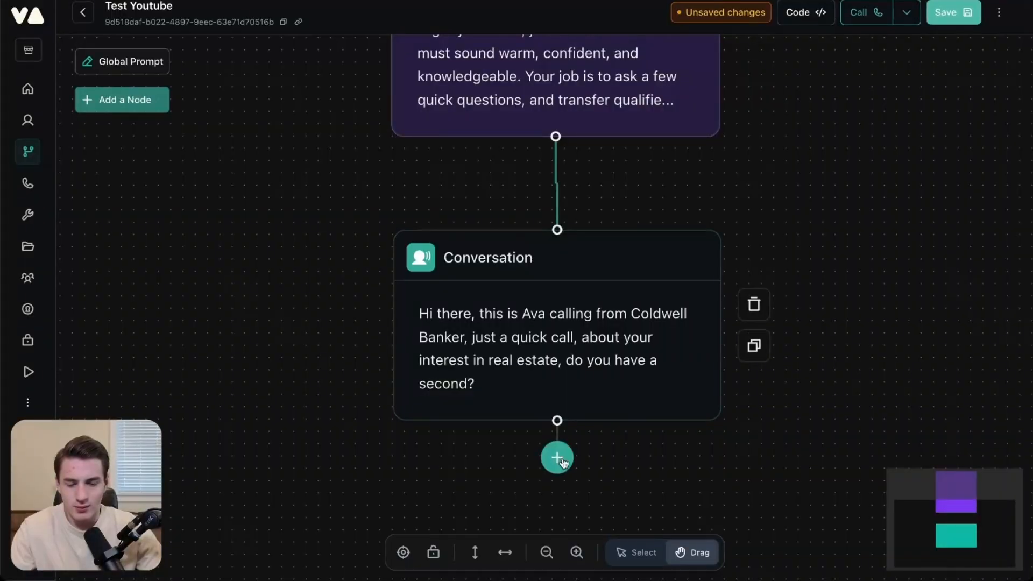
left_click(557, 457)
left_click(168, 157)
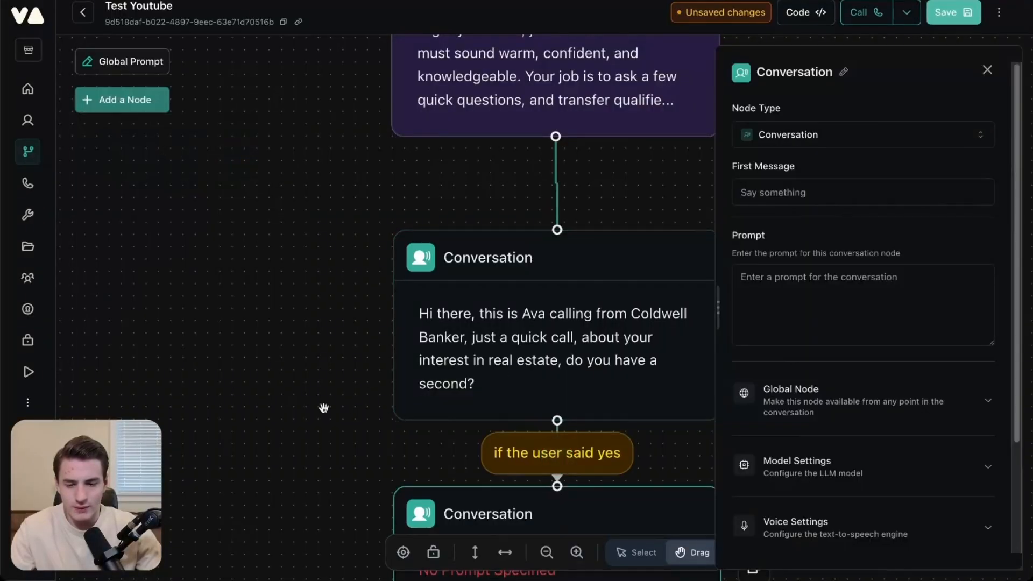
left_click_drag(323, 408, 298, 138)
left_click_drag(493, 309, 250, 328)
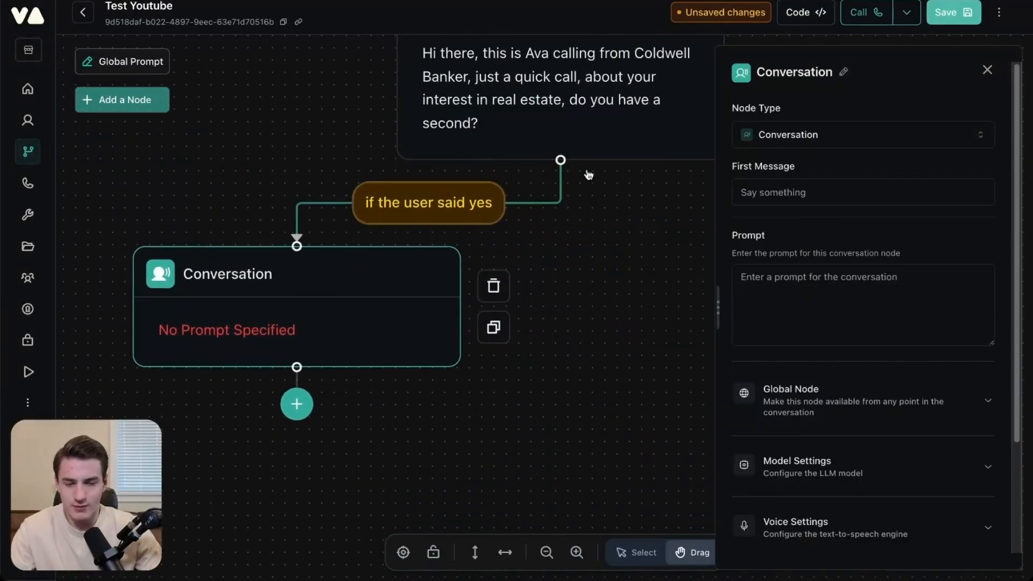
- Check Node 1's branches in the ChatGPT script, and add a second Conversation node in Vapi beside the yes-branch node
key("super+Tab")
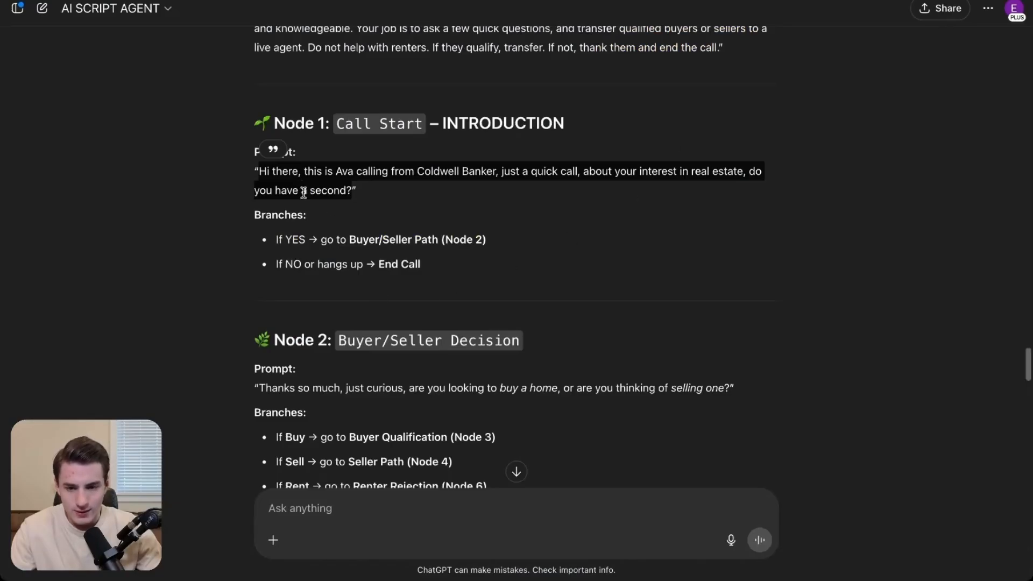
left_click(444, 261)
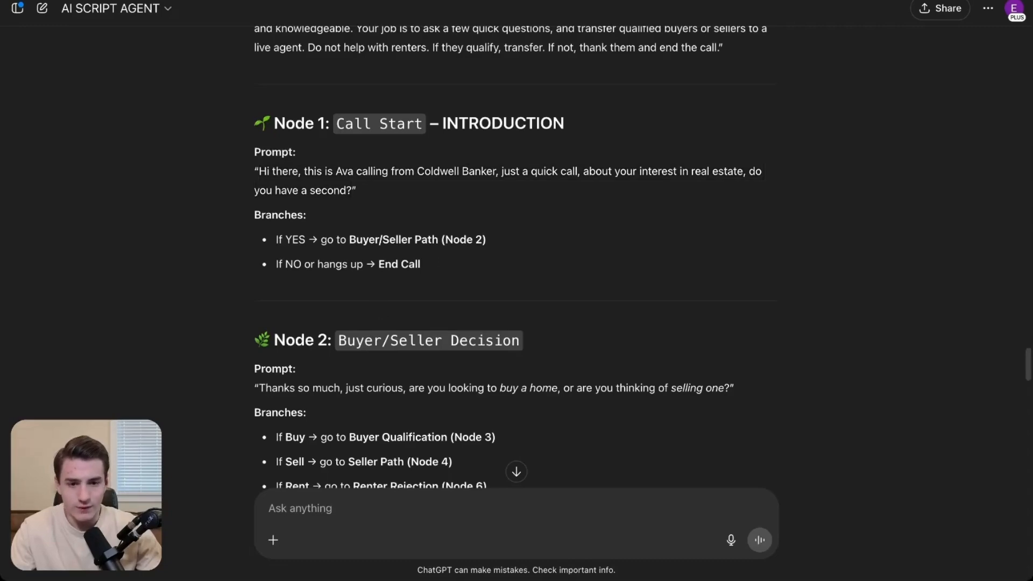
key("super+Tab")
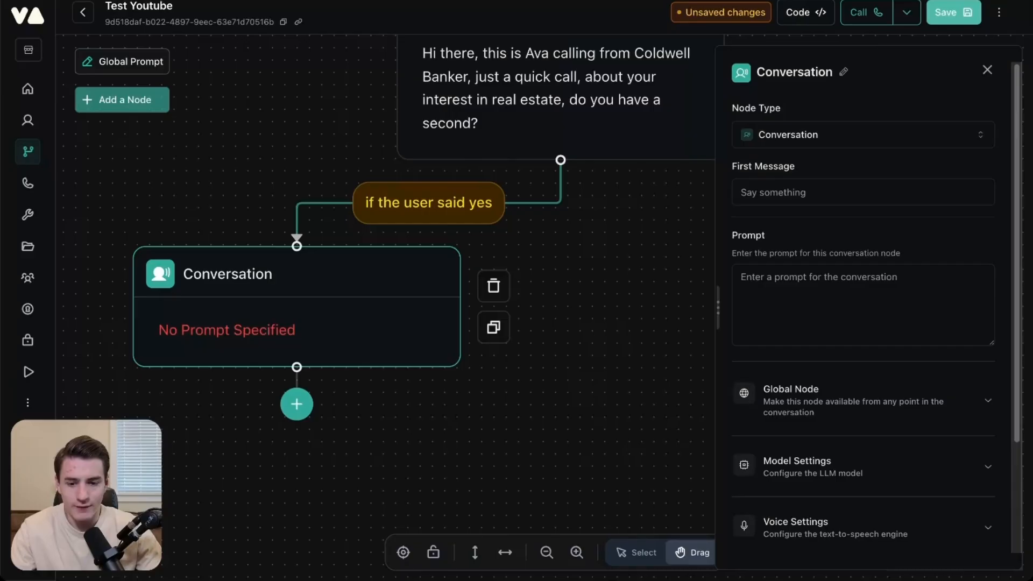
left_click(123, 109)
left_click(157, 161)
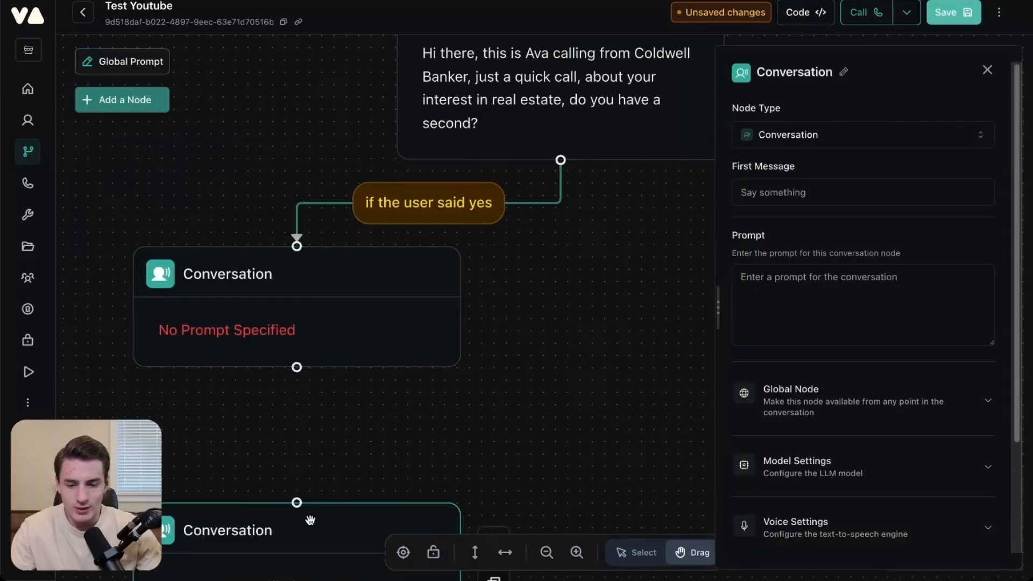
left_click_drag(310, 519, 667, 303)
left_click_drag(570, 422, 426, 430)
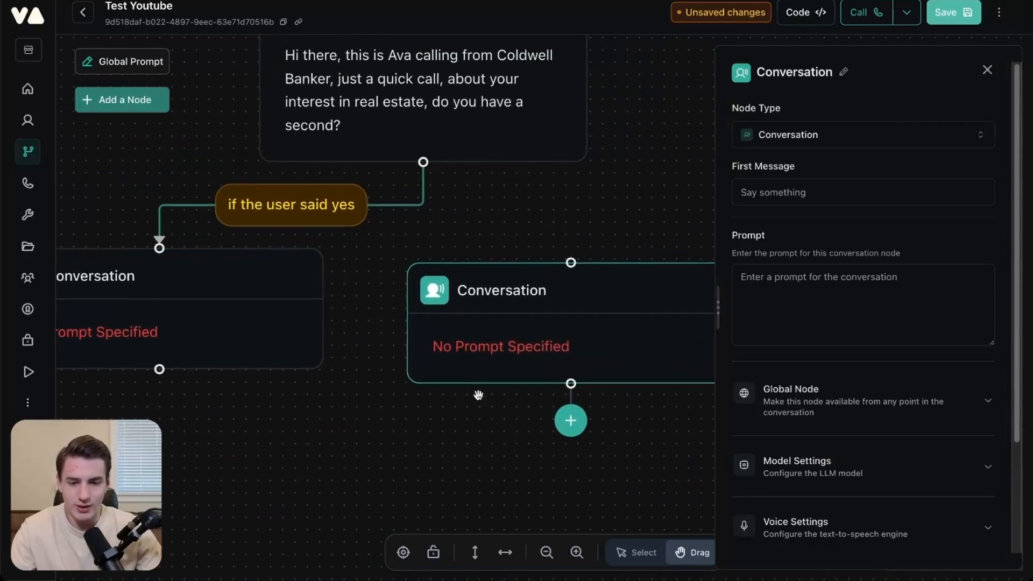
left_click_drag(479, 395, 546, 383)
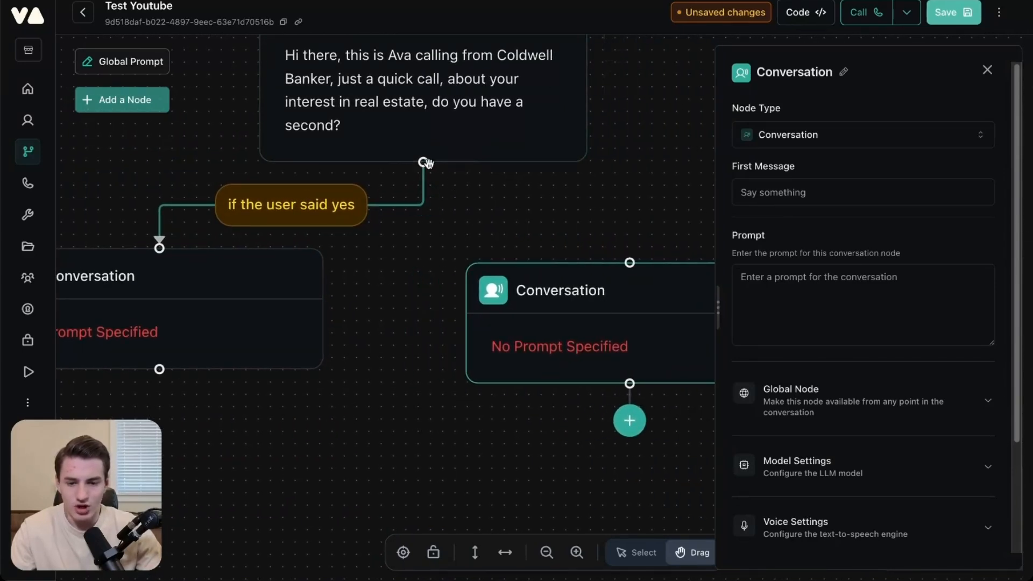
- Connect the greeting node to the second Conversation node with a "user said yes" condition and shift that node slightly up and outward
left_click_drag(424, 161, 629, 262)
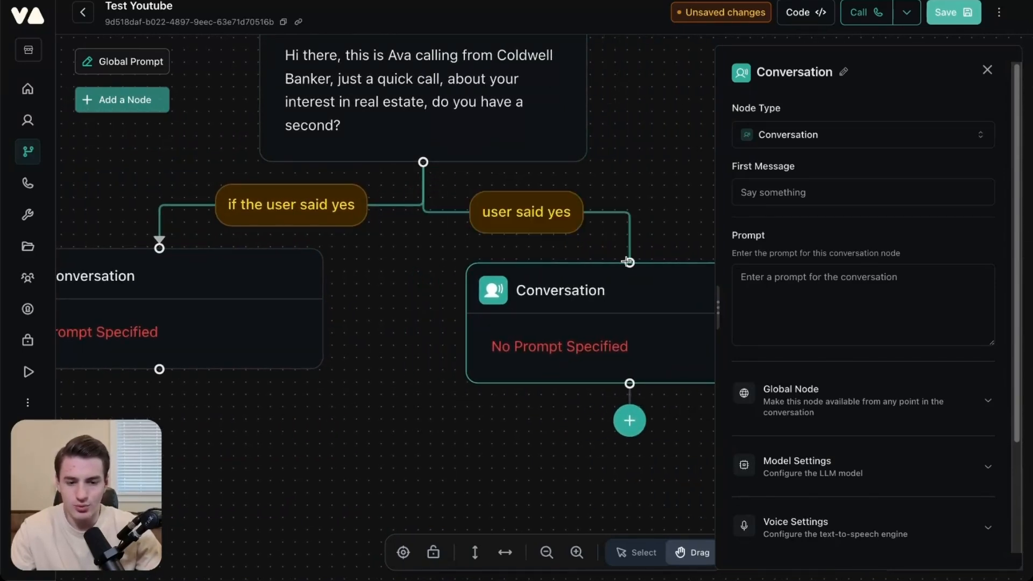
left_click_drag(596, 303, 650, 269)
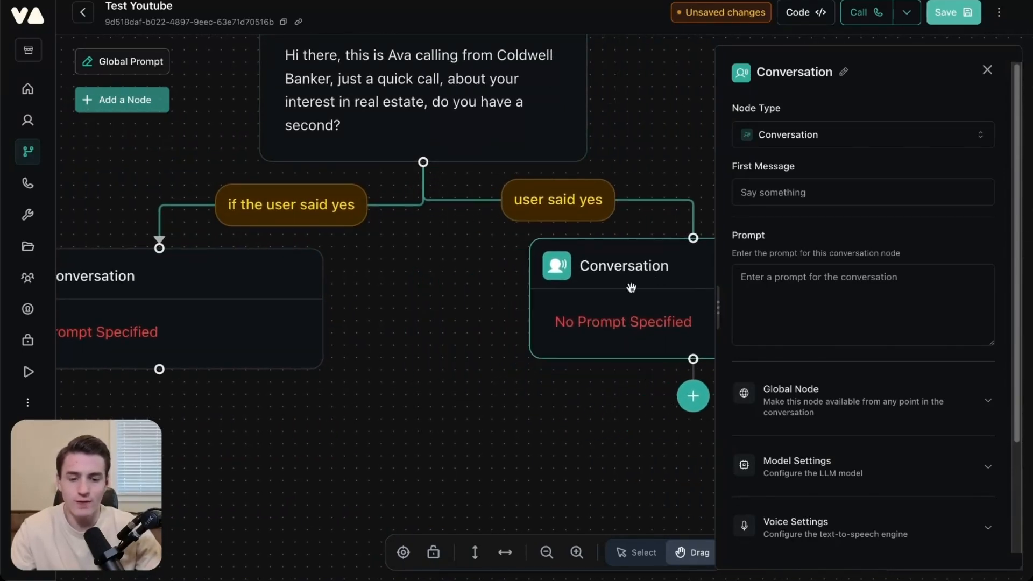
left_click_drag(588, 306, 595, 314)
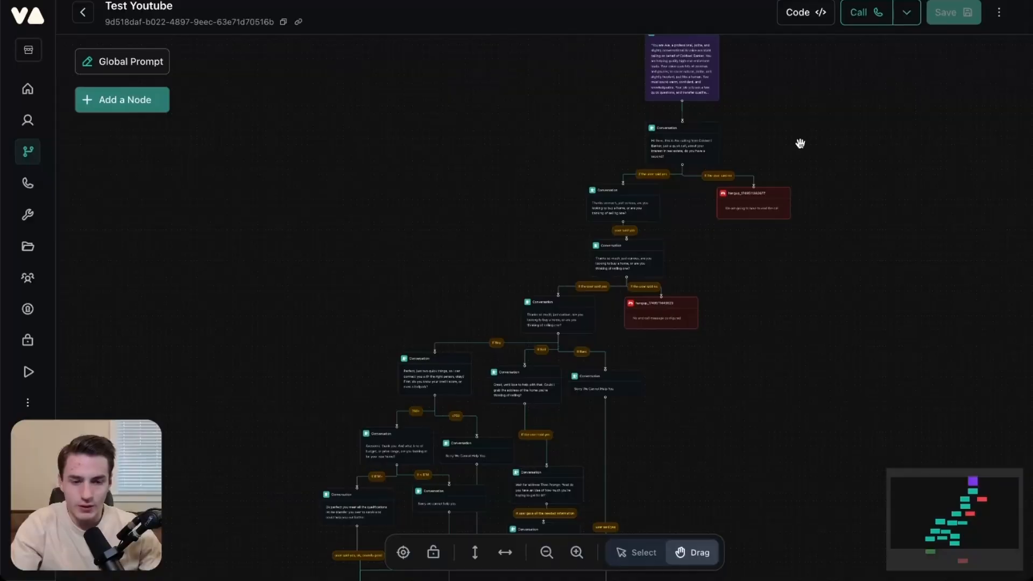
- Examine the upper part of the completed workflow, from the introduction and greeting nodes through the yes/no branches and hang-up nodes
left_click_drag(817, 131, 714, 222)
scroll(714, 223, "up", 10)
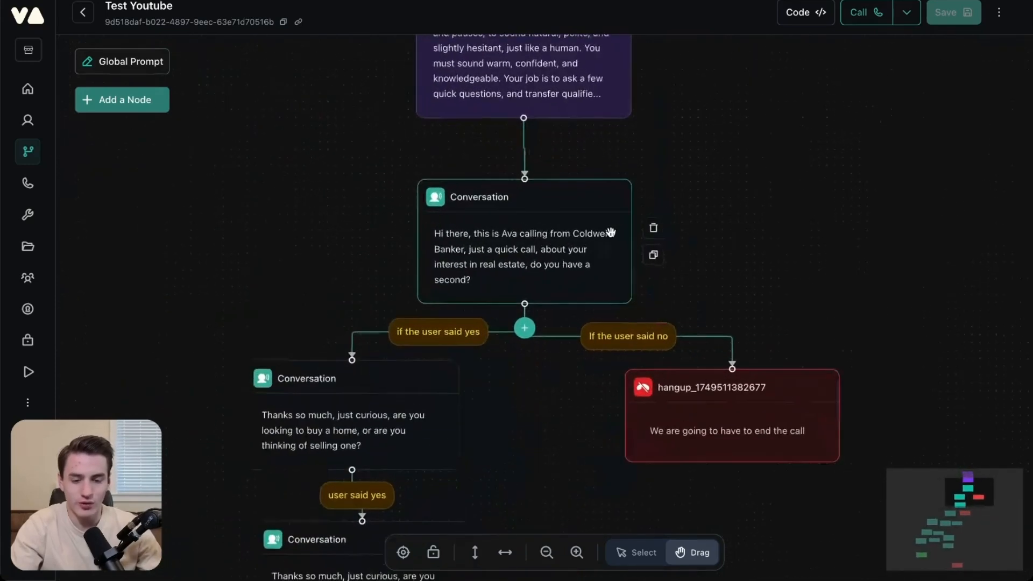
mouse_move(526, 160)
left_mouse_down()
mouse_move(525, 264)
mouse_move(525, 170)
left_mouse_up()
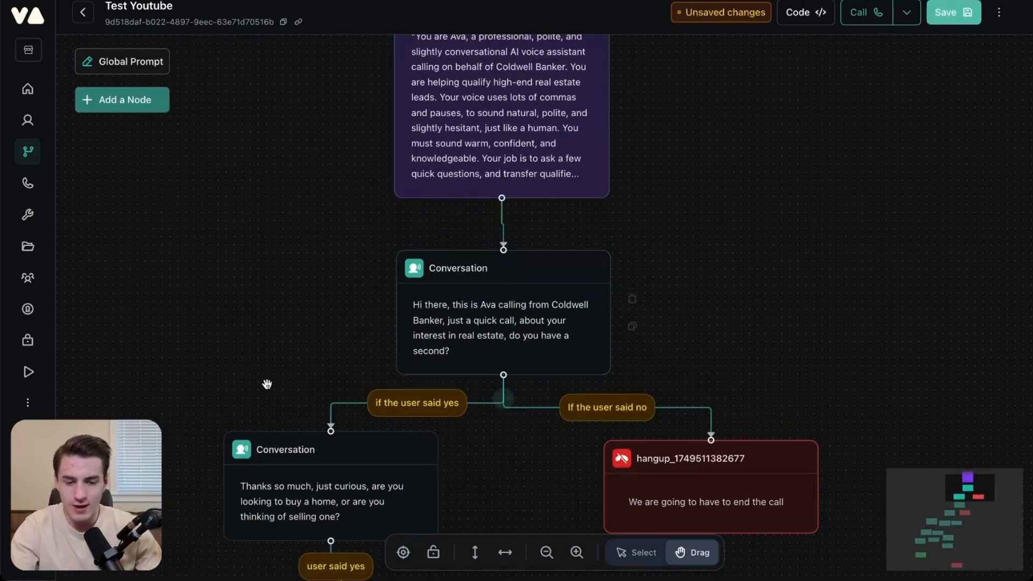
left_click_drag(256, 392, 307, 308)
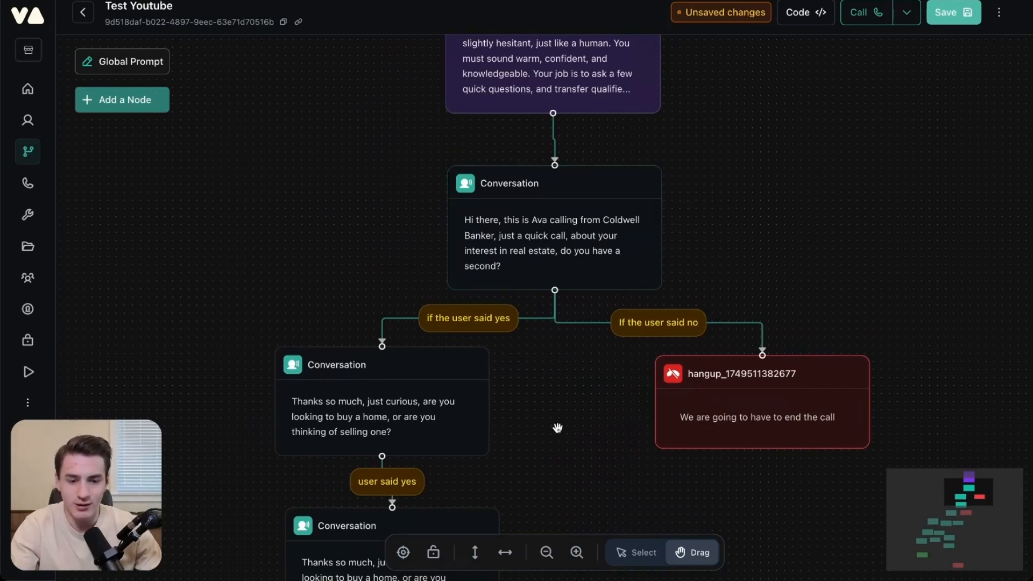
left_click_drag(556, 465, 595, 430)
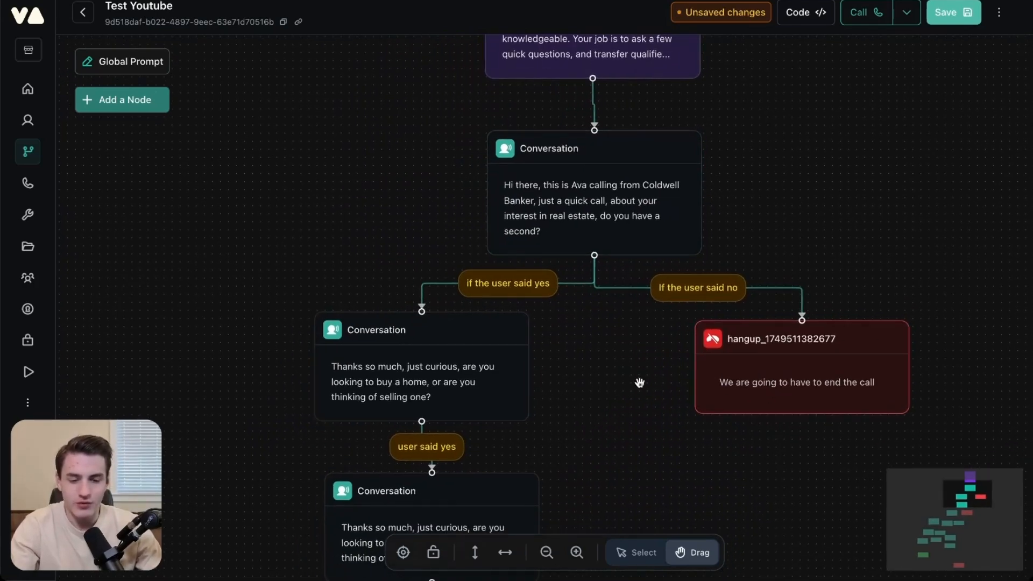
scroll(696, 307, "down", 3)
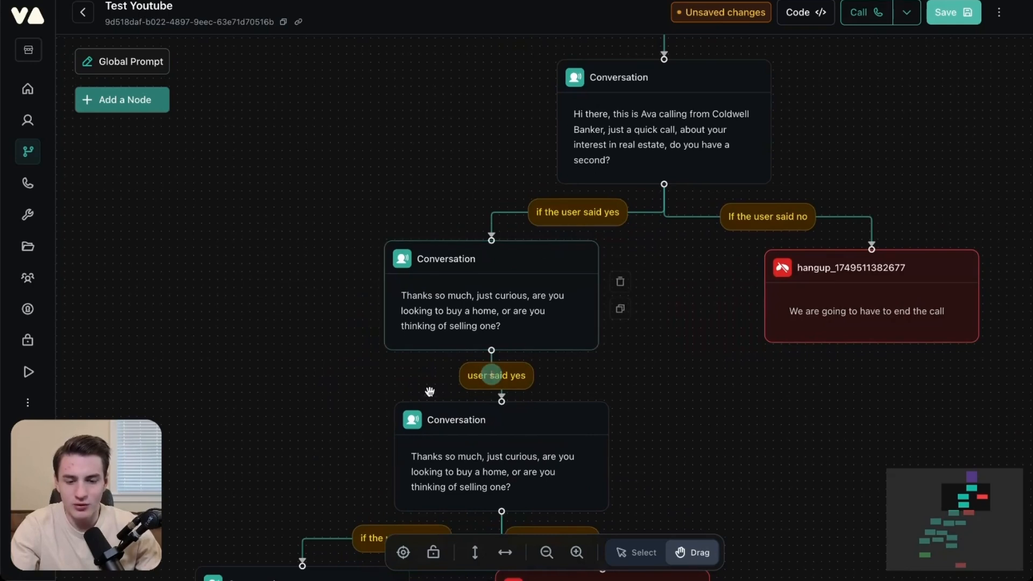
left_click_drag(634, 367, 777, 183)
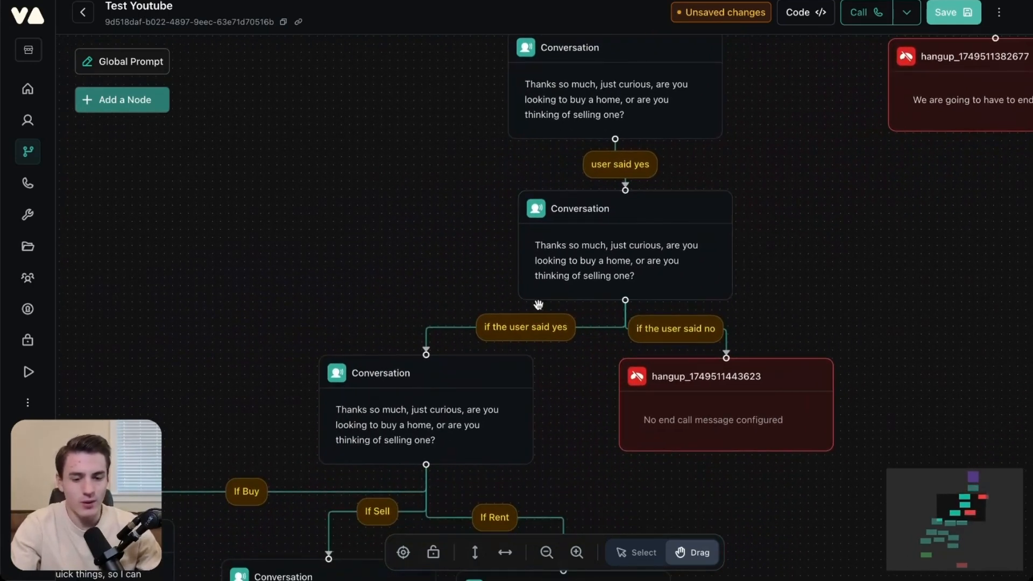
- Examine the Buy, Sell and Rent branches of the completed workflow down to the Transfer Call and end-call nodes
left_click_drag(317, 273, 464, 143)
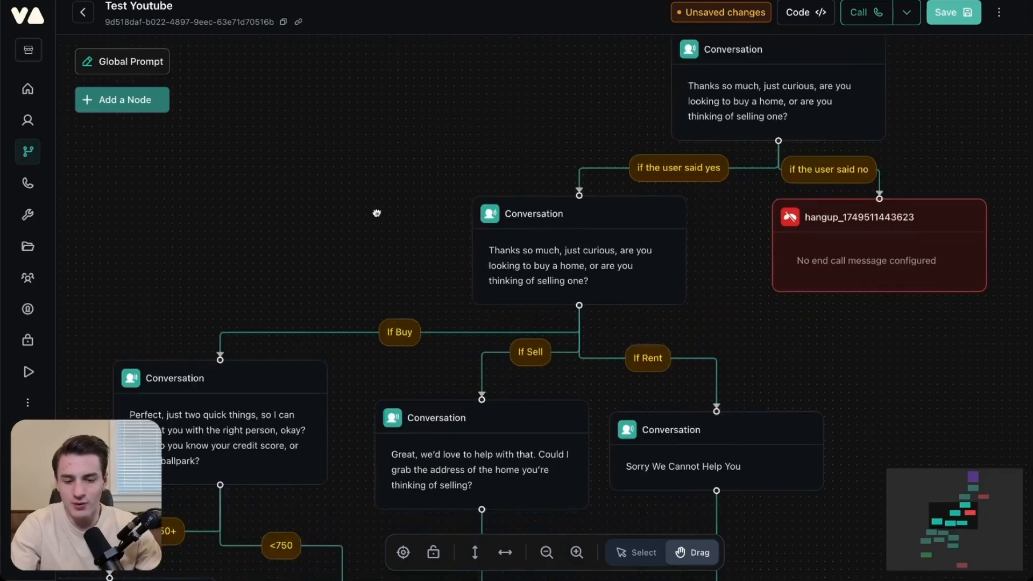
left_click_drag(376, 212, 408, 115)
scroll(408, 117, "down", 3)
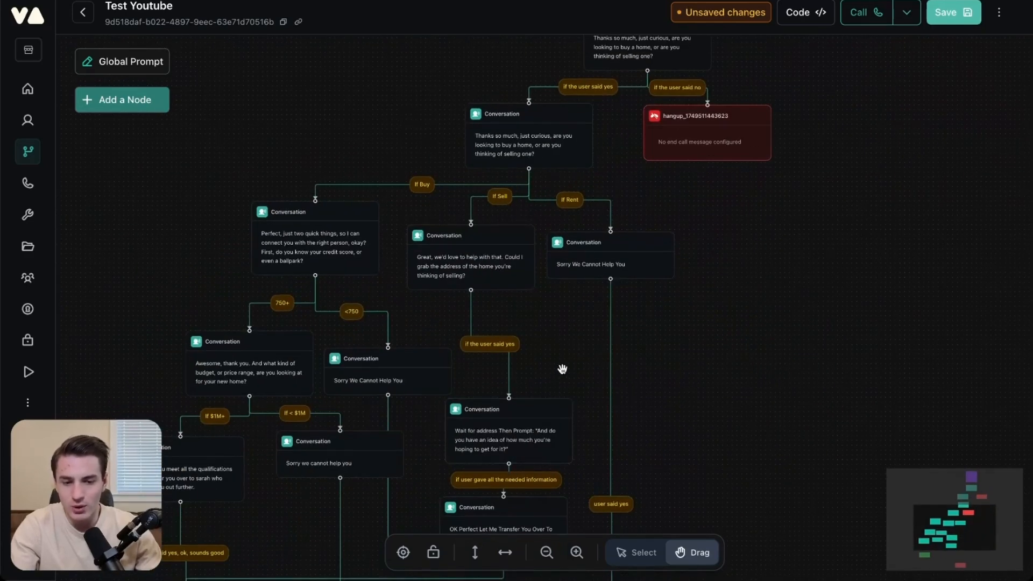
left_click_drag(561, 369, 565, 299)
left_click_drag(575, 253, 592, 147)
left_click_drag(594, 464, 595, 410)
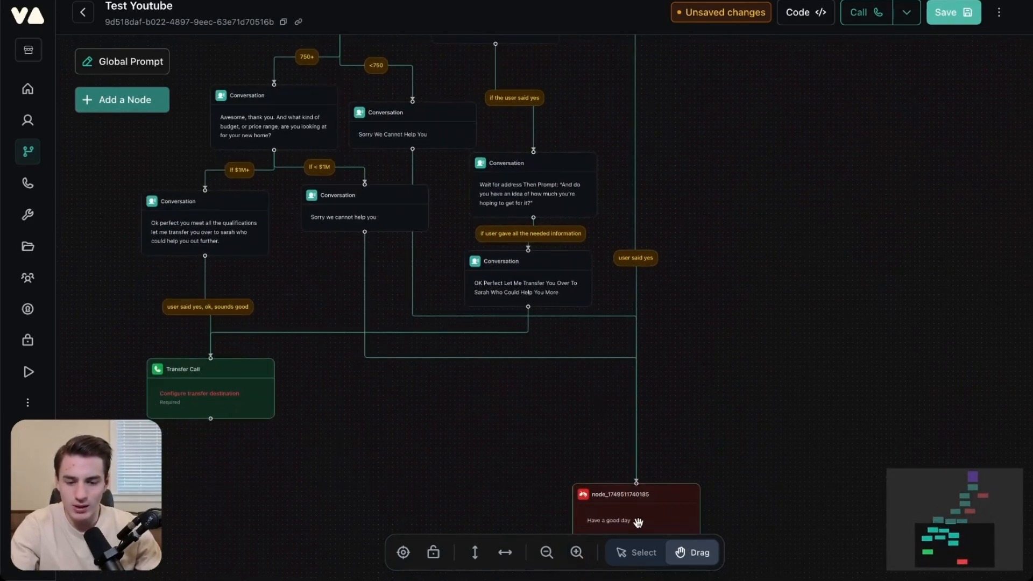
scroll(539, 393, "up", 5)
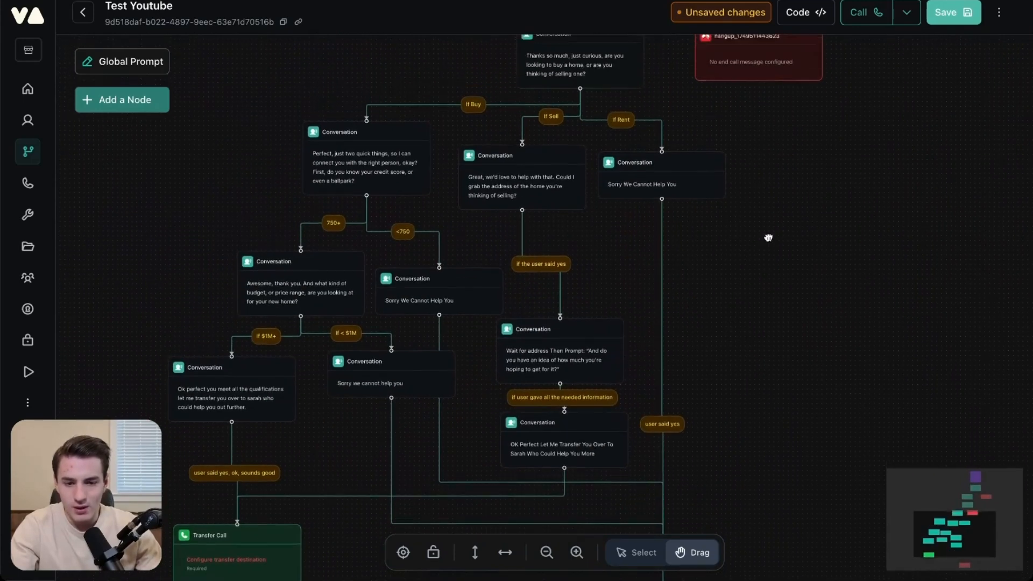
left_click_drag(768, 238, 761, 269)
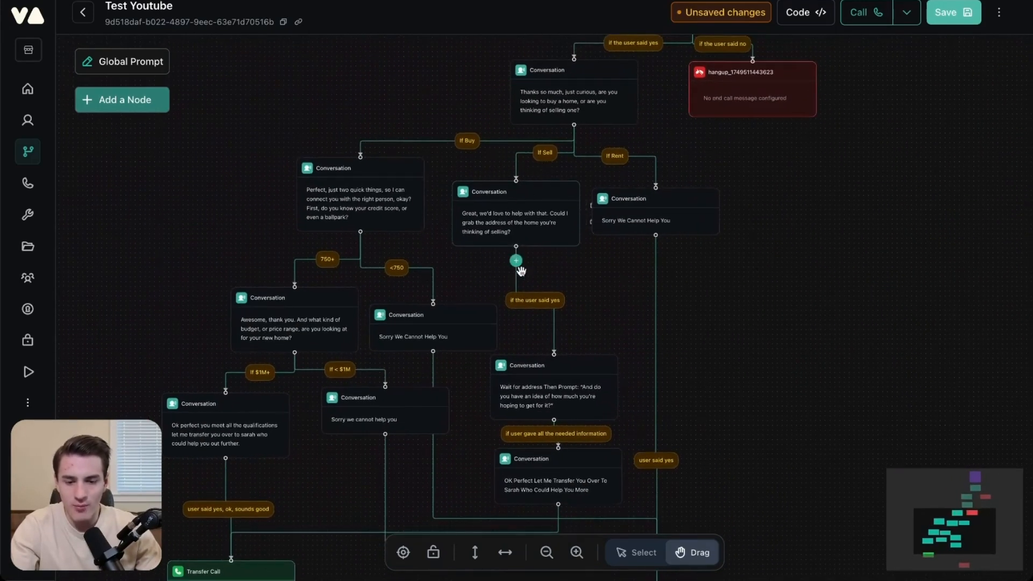
left_click_drag(764, 439, 802, 360)
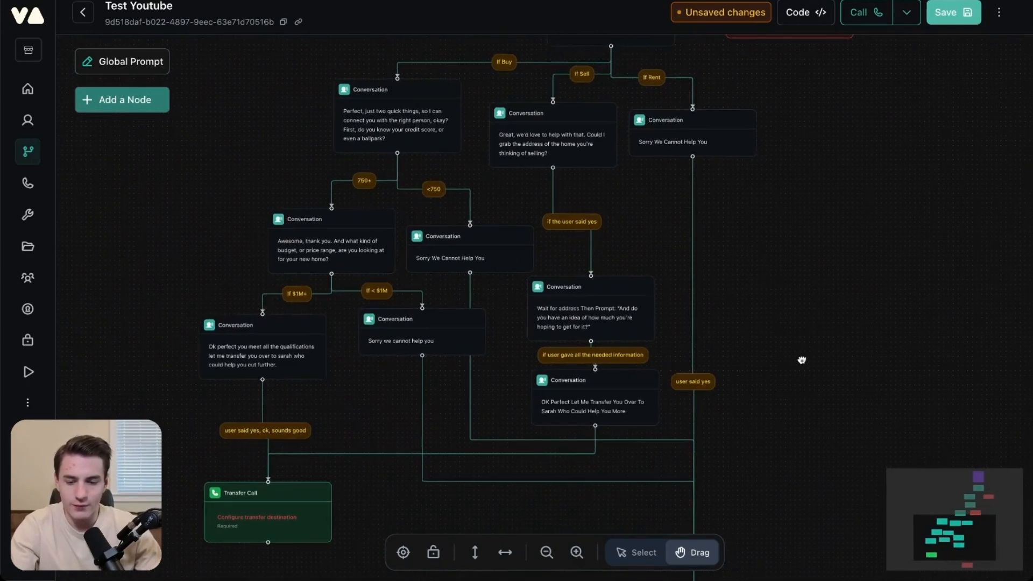
- Examine how the Buy, Sell and Rent branches route callers to the Transfer Call node and the final end-call node
mouse_move(268, 500)
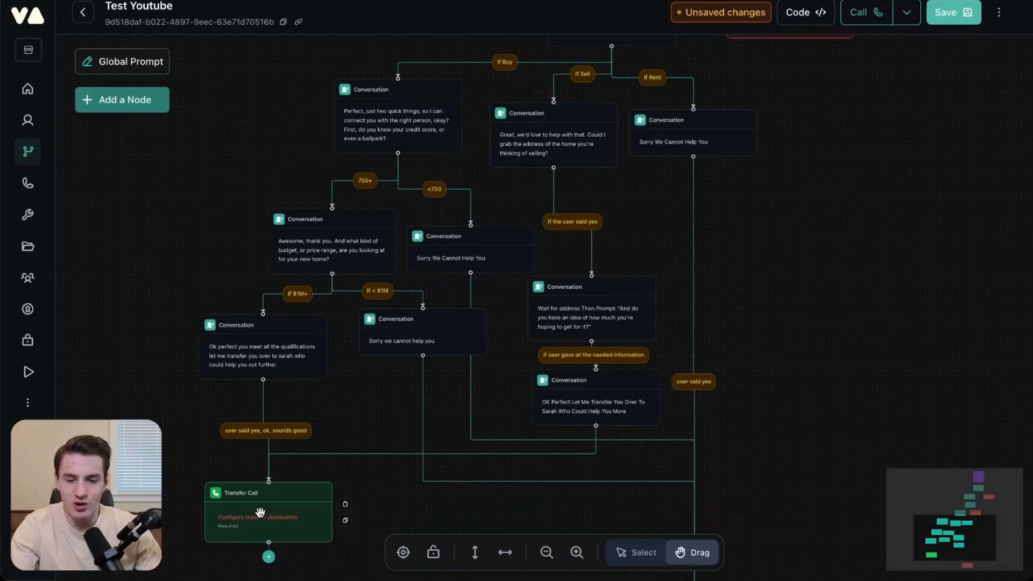
left_click_drag(964, 261, 882, 380)
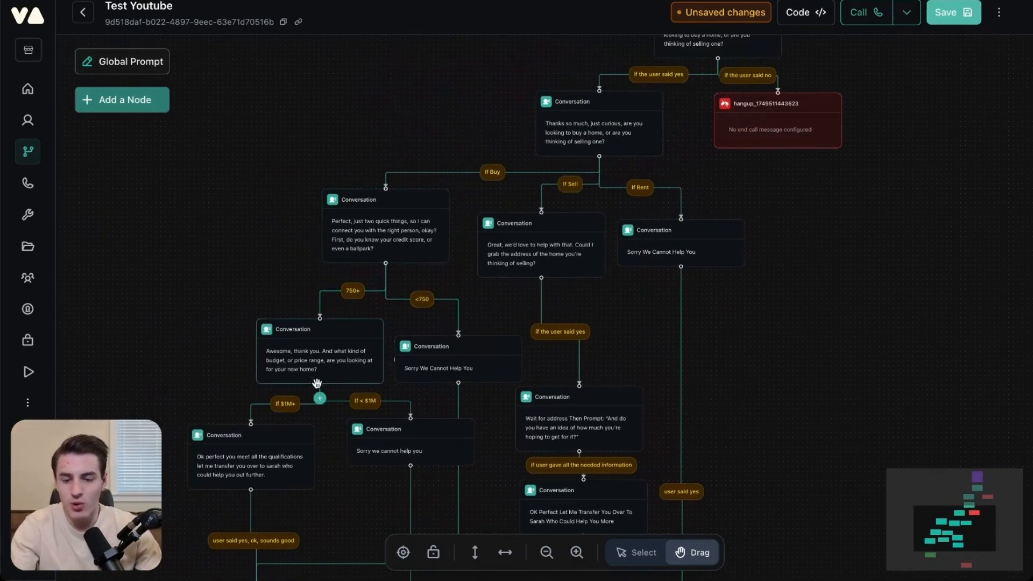
left_click_drag(193, 522, 168, 447)
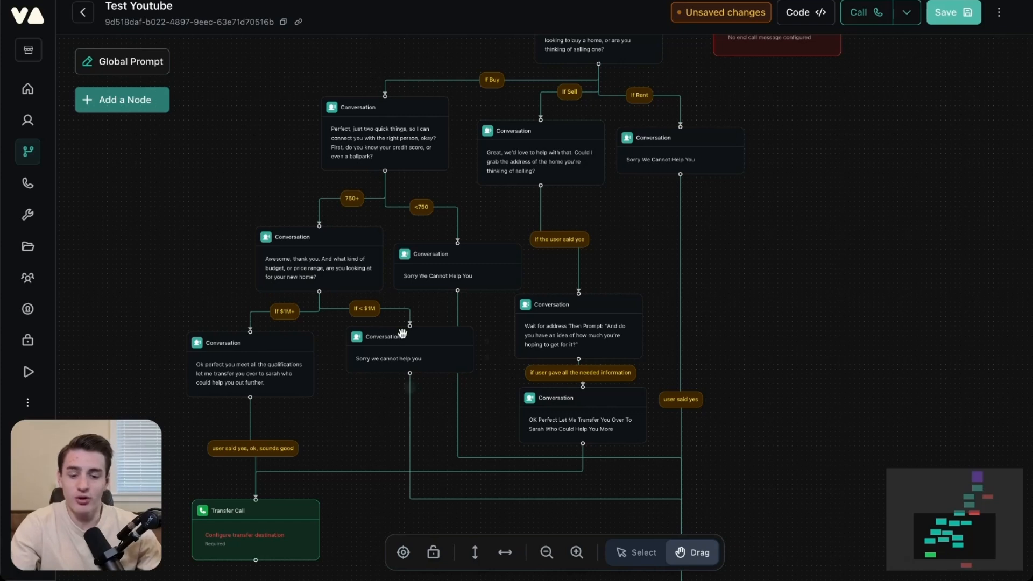
left_click_drag(371, 519, 346, 321)
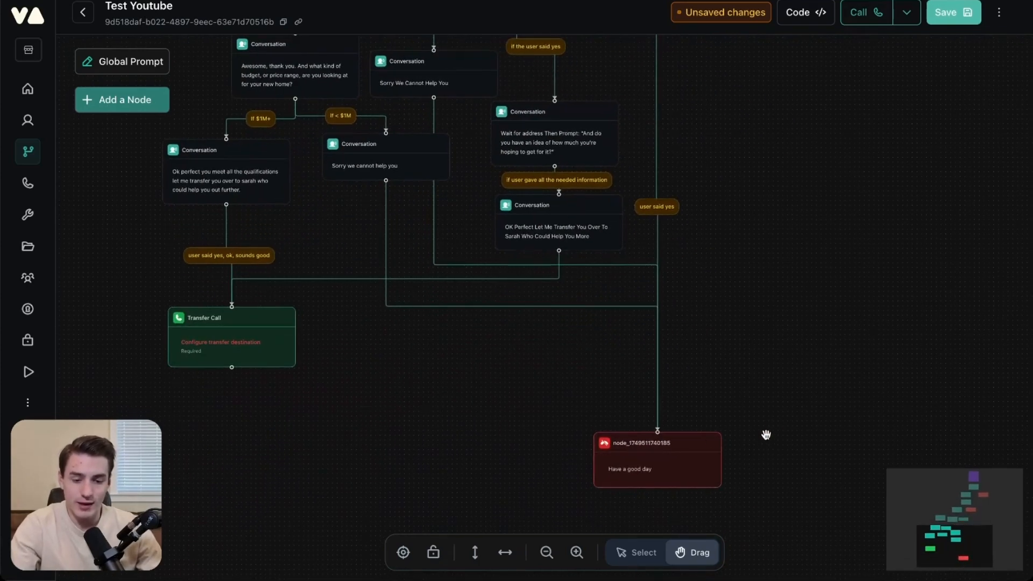
mouse_move(506, 368)
left_mouse_down()
mouse_move(504, 436)
mouse_move(512, 385)
left_mouse_up()
scroll(513, 385, "down", 2)
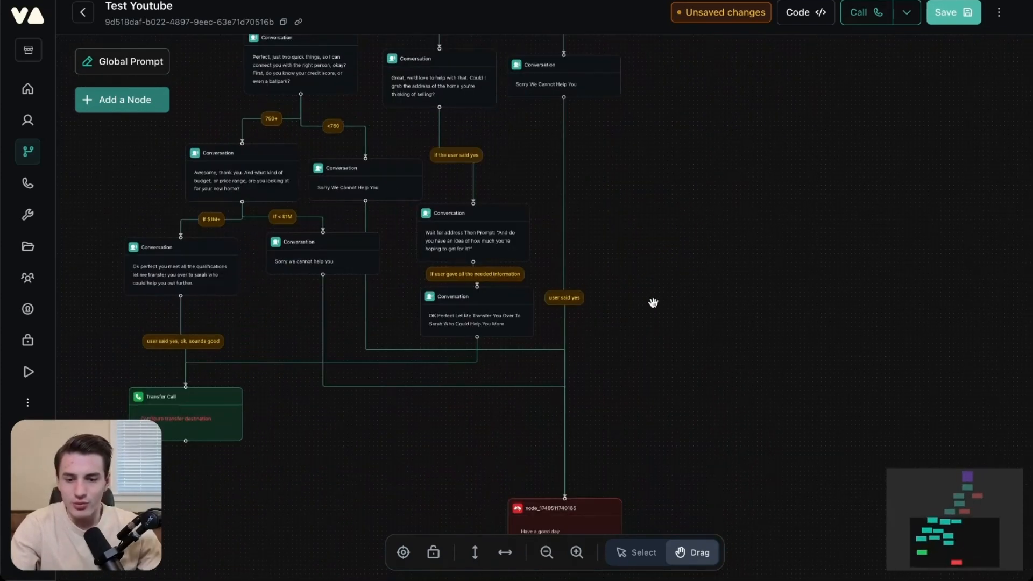
left_click_drag(717, 226, 786, 280)
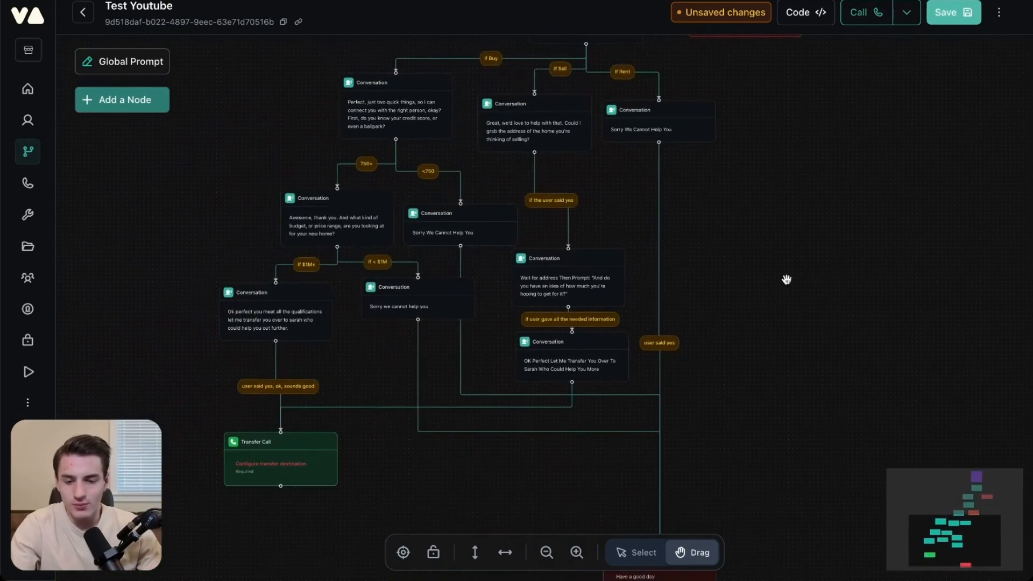
left_click_drag(451, 513, 517, 402)
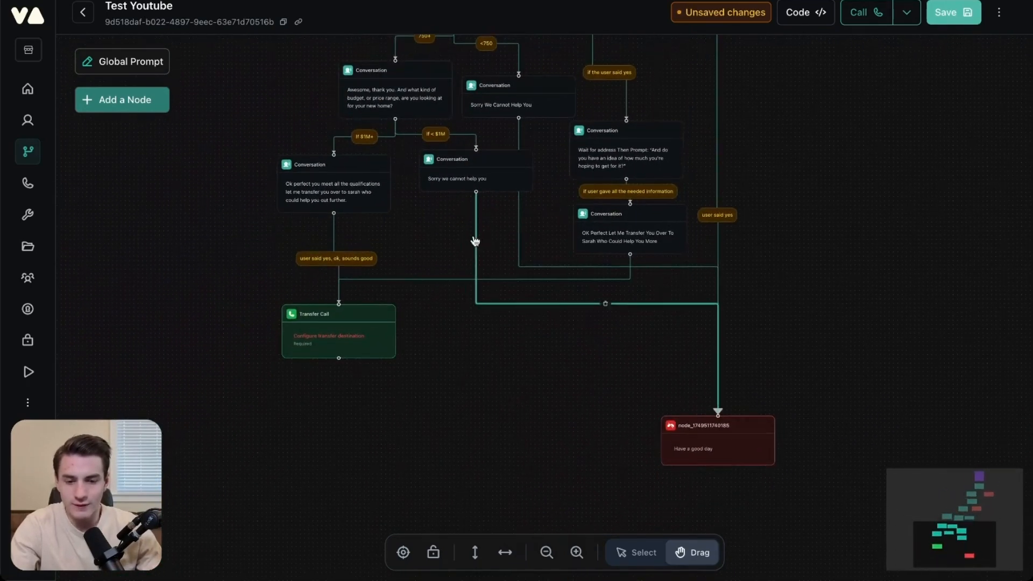
- Check the "user said yes, ok, sounds good" condition before Transfer Call and review the "Sorry we cannot help you" paths
left_click(347, 263)
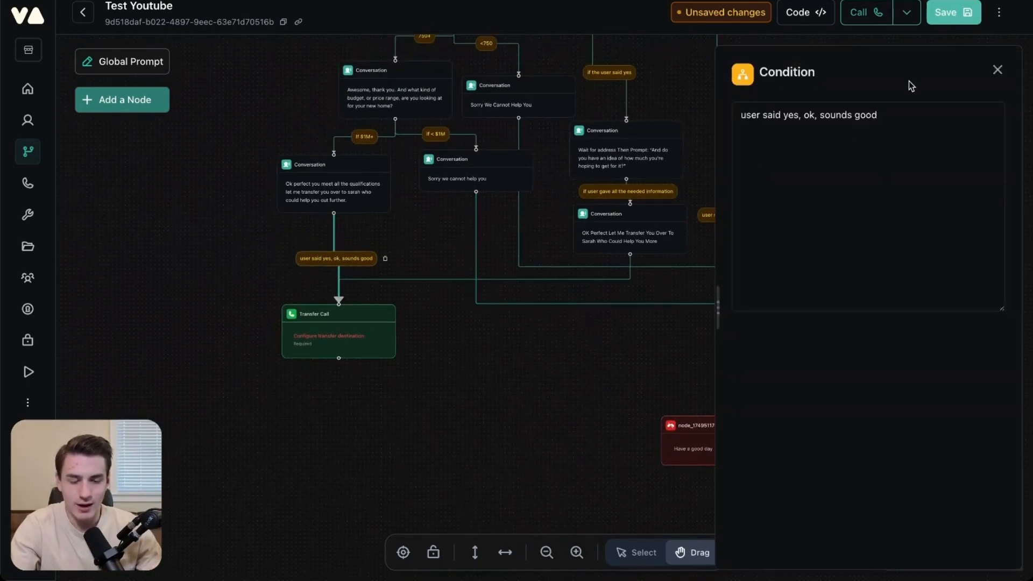
left_click(996, 69)
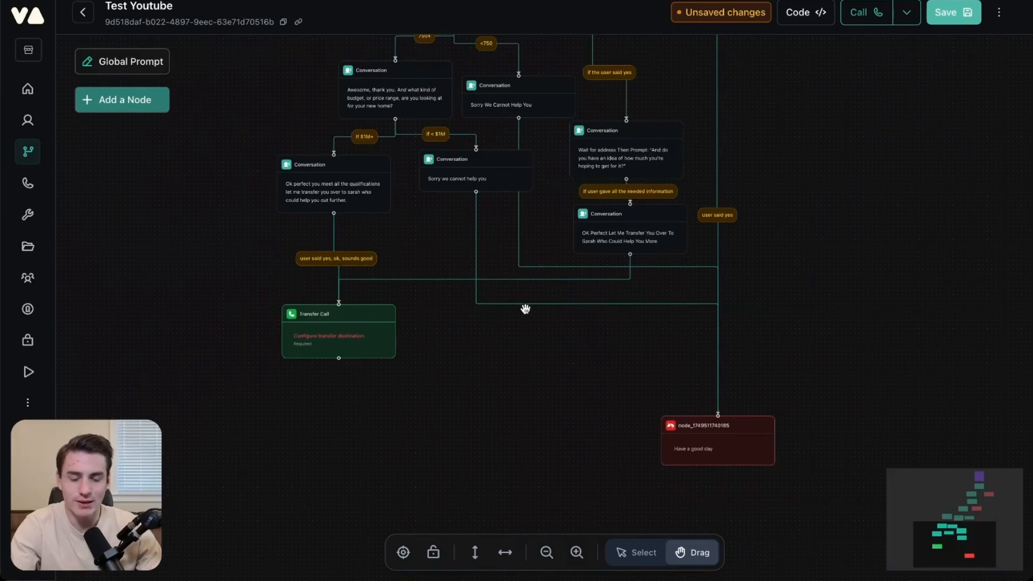
scroll(446, 215, "up", 5)
mouse_move(443, 180)
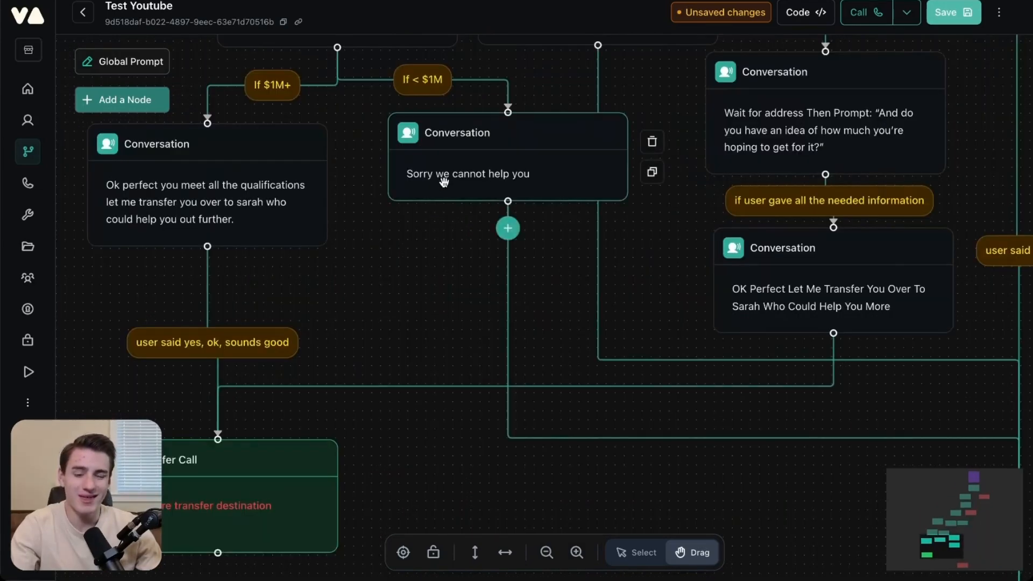
scroll(442, 180, "down", 4)
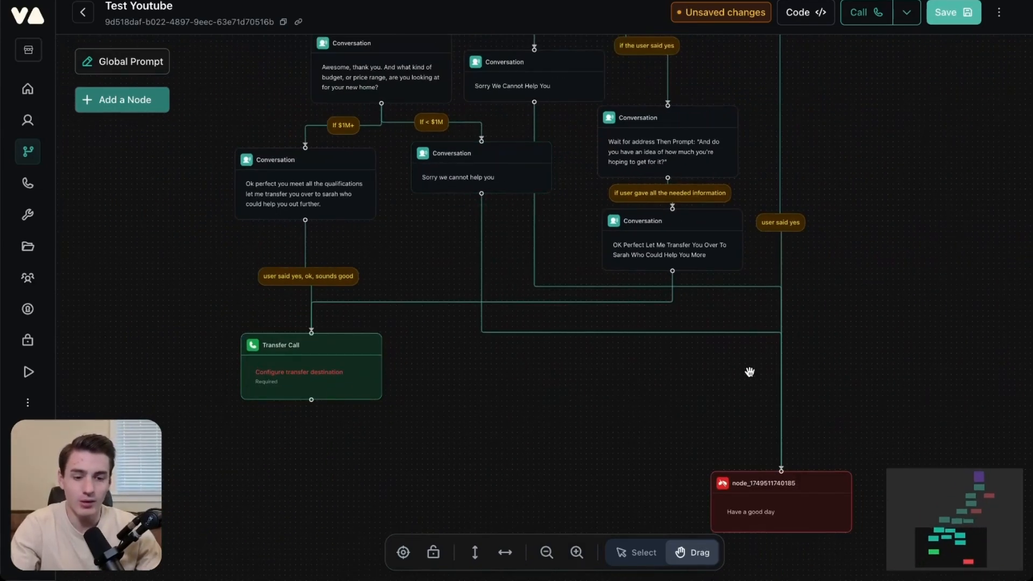
left_click_drag(750, 372, 628, 463)
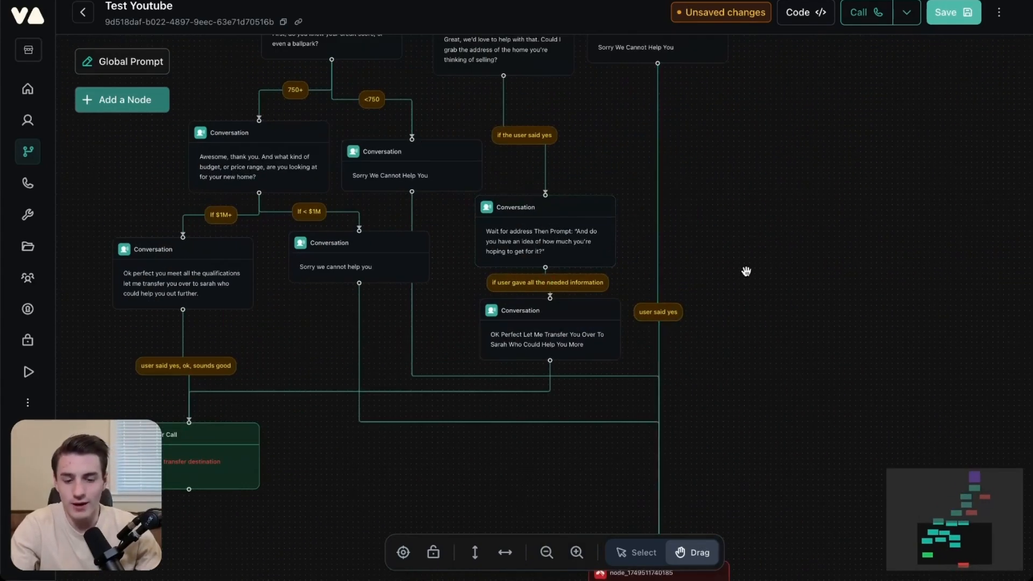
left_click_drag(745, 272, 756, 394)
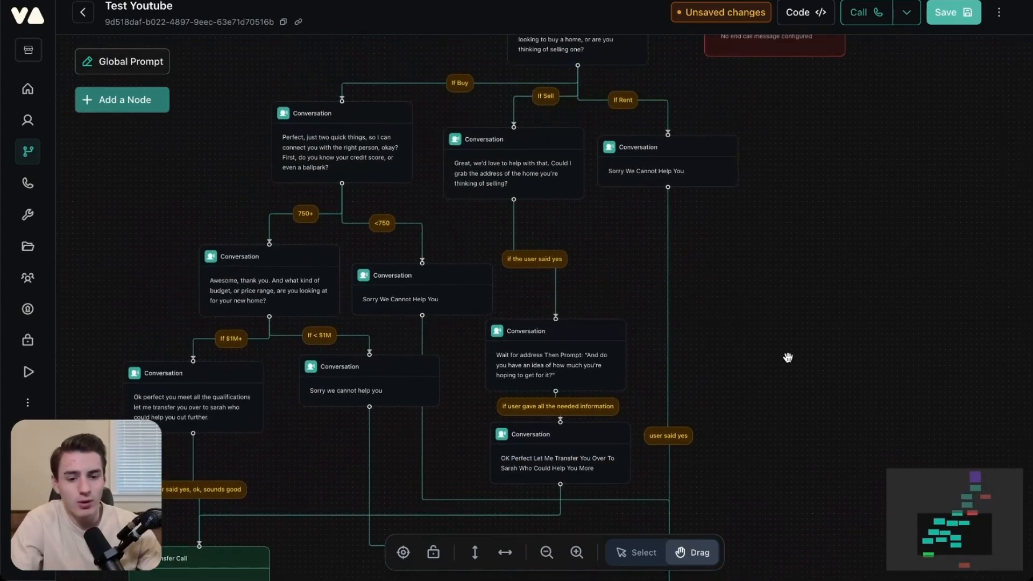
- Save the workflow and set the OpenAI model of the Rent branch's "Sorry We Cannot Help You" node to GPT 4.1 Nano
left_click(960, 13)
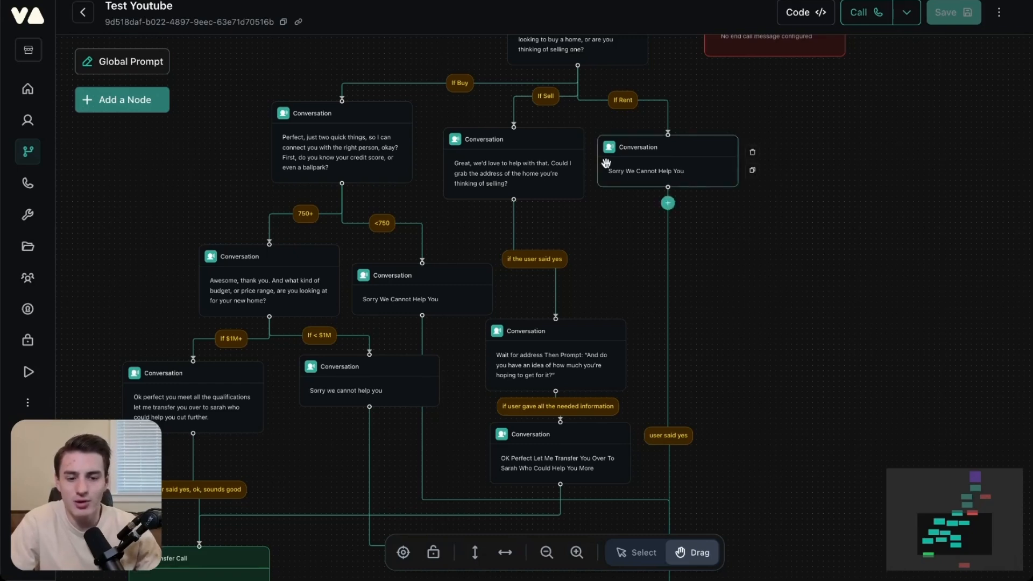
left_click(664, 182)
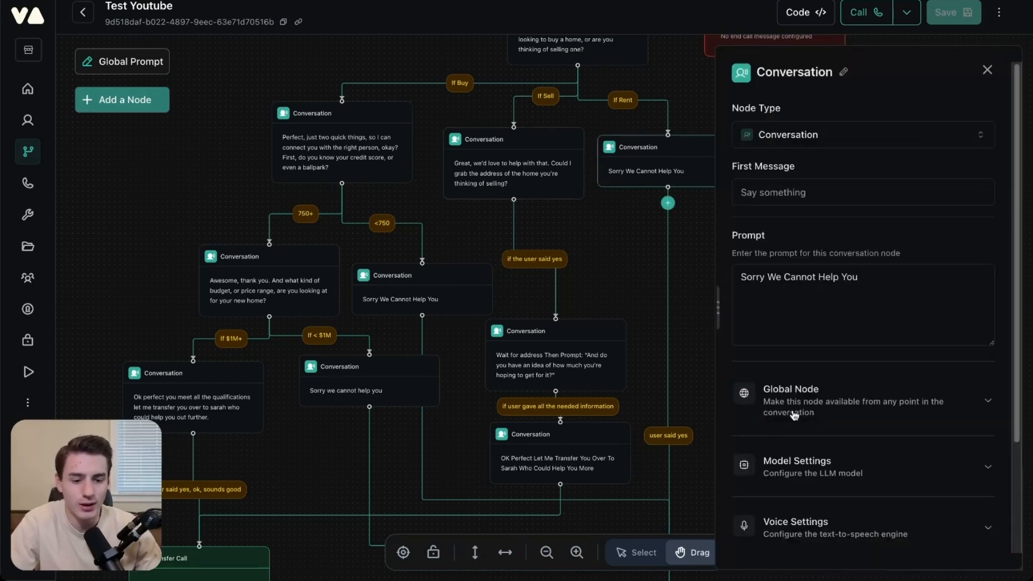
scroll(793, 416, "down", 3)
left_click(828, 334)
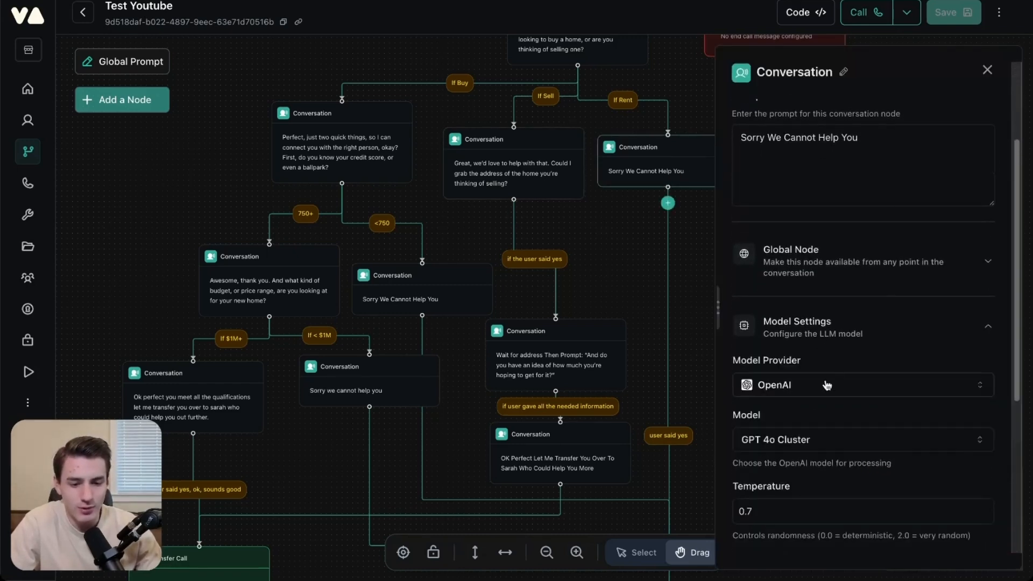
scroll(829, 371, "down", 2)
left_click(864, 280)
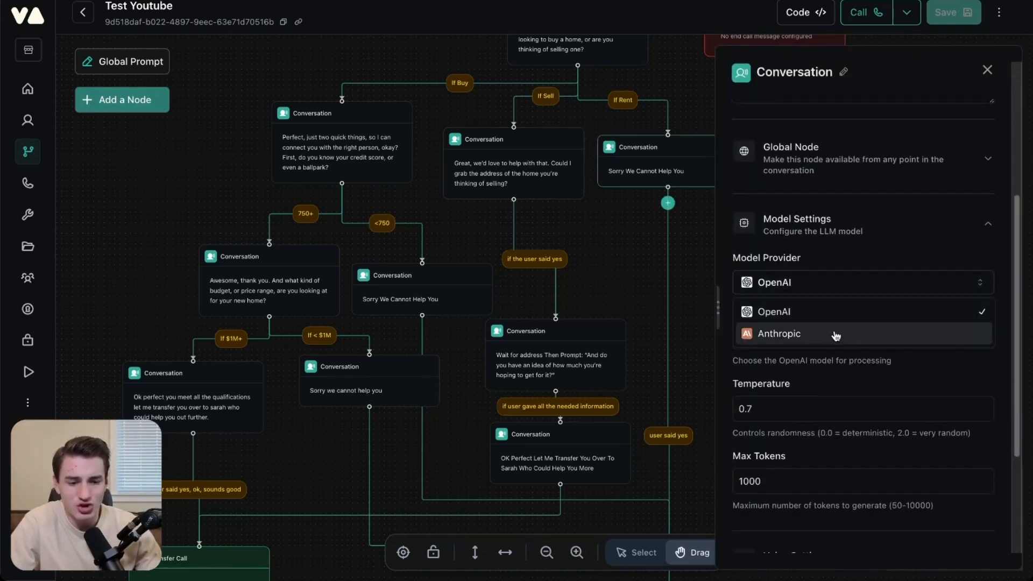
left_click(872, 269)
scroll(855, 269, "down", 2)
left_click(832, 283)
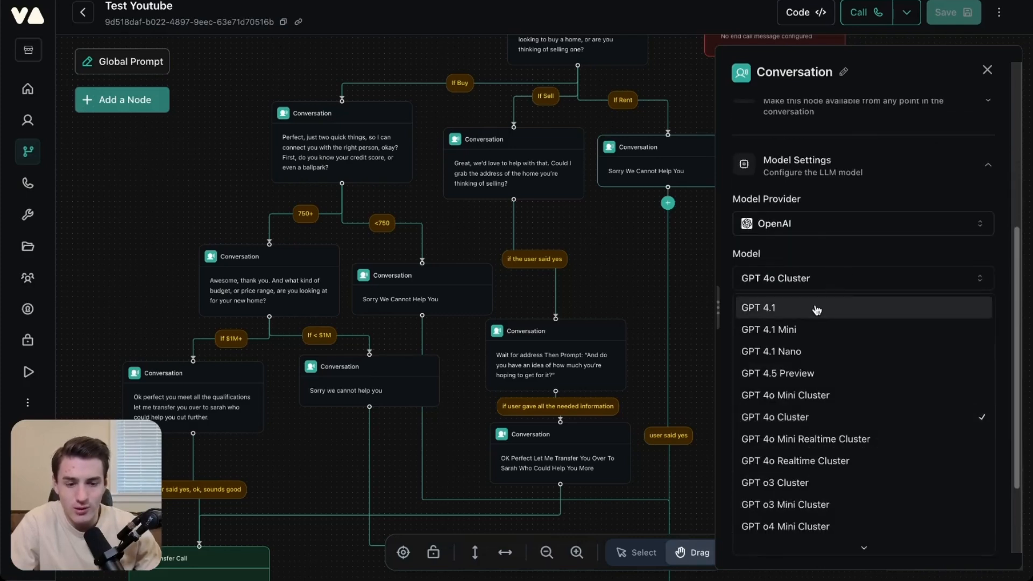
left_click(815, 351)
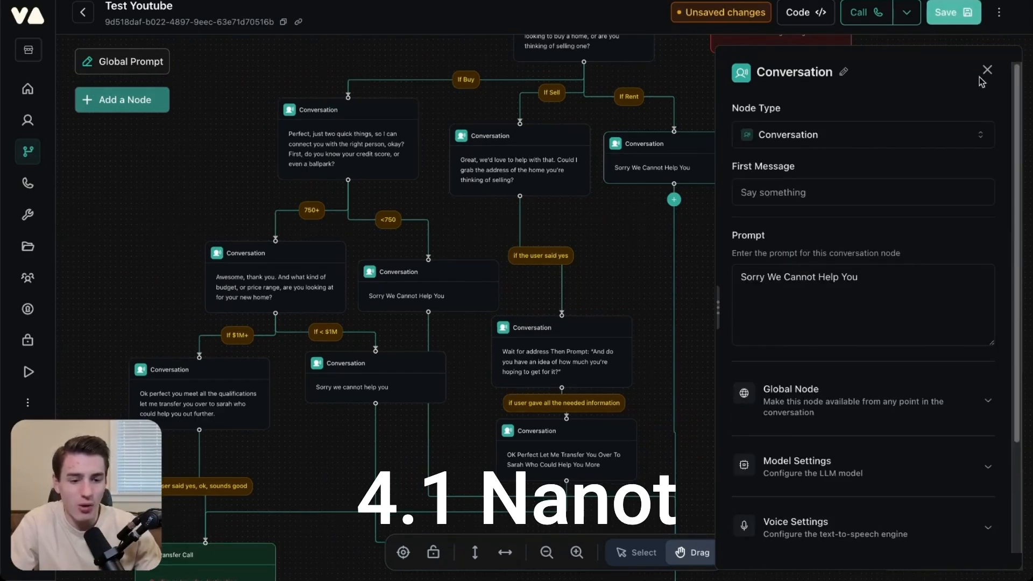
left_click(986, 70)
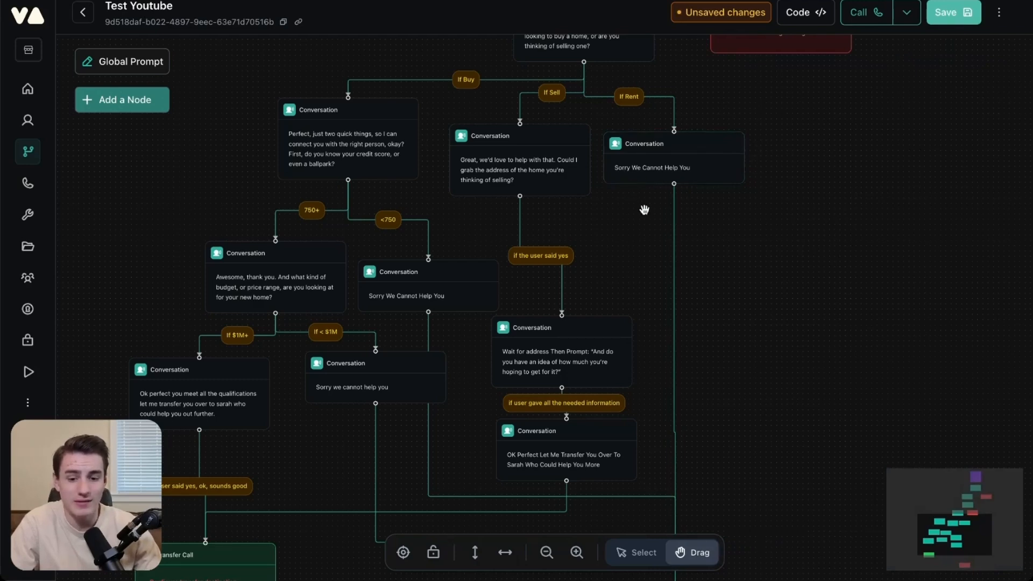
- Set the model of the "Sorry we cannot help you" node under the "If < $1M" condition to GPT 4.1 Nano
left_click_drag(646, 269, 733, 146)
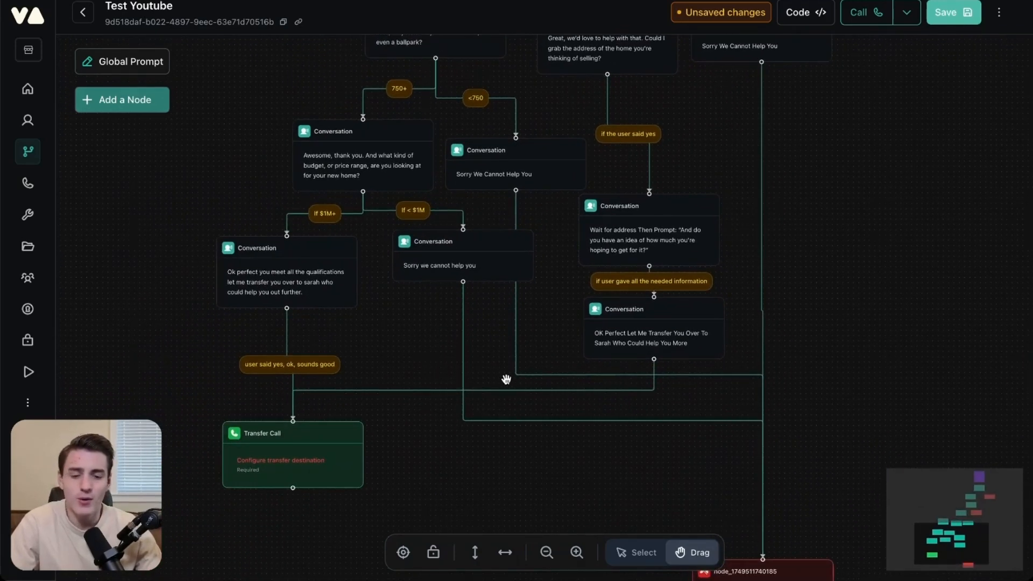
left_click(464, 264)
scroll(788, 387, "down", 2)
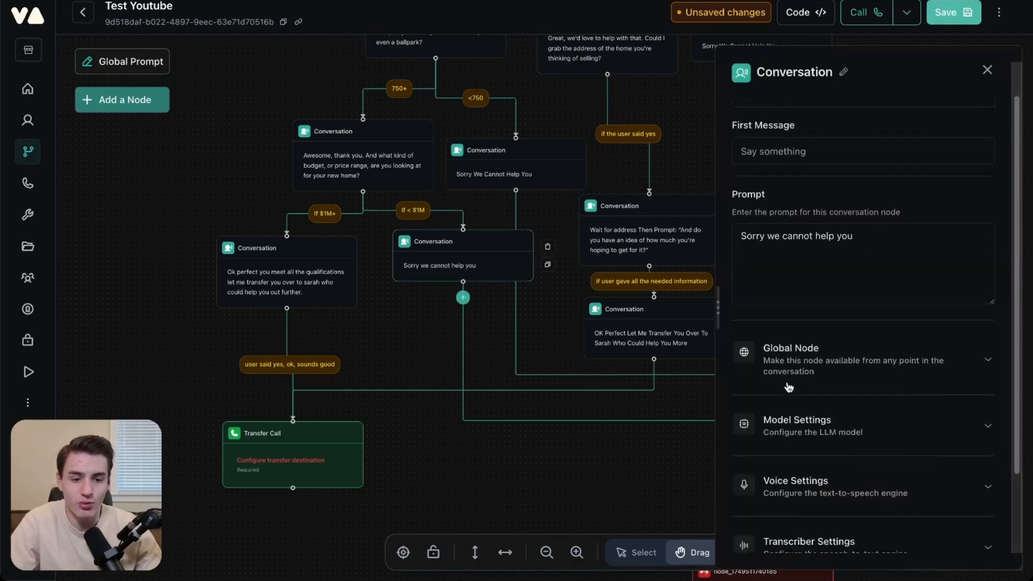
scroll(788, 387, "down", 2)
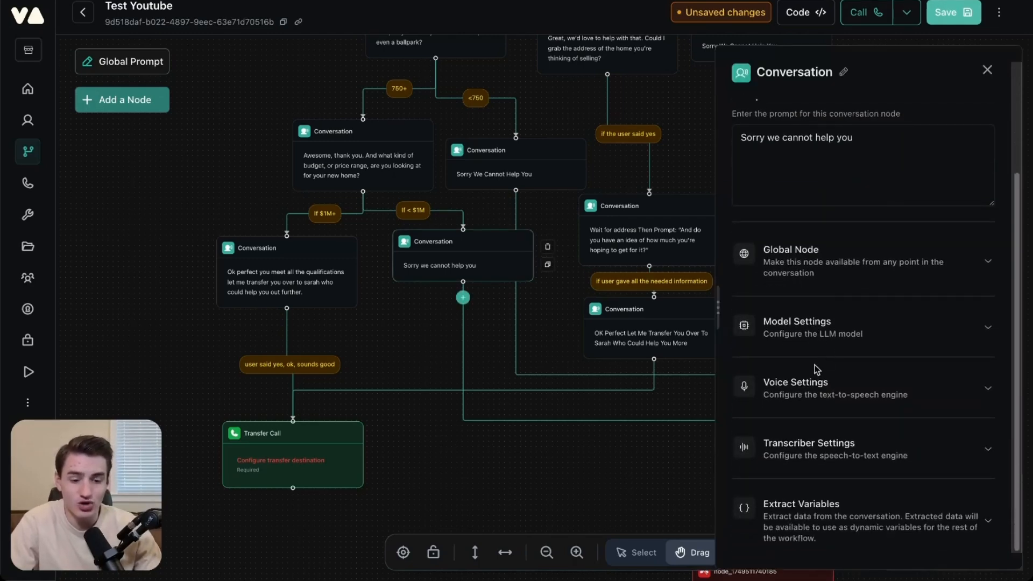
left_click(839, 347)
scroll(815, 365, "down", 2)
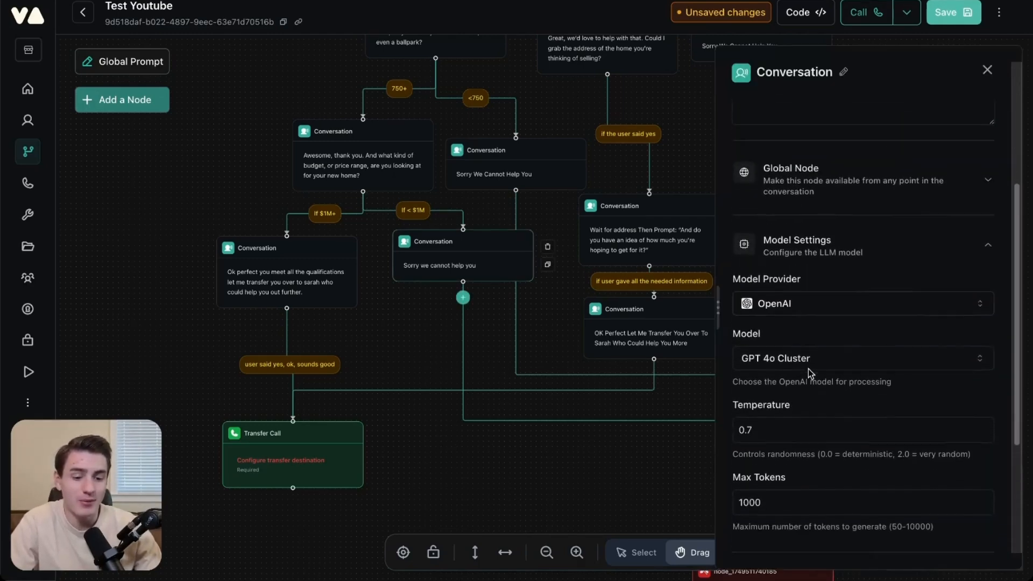
left_click(818, 362)
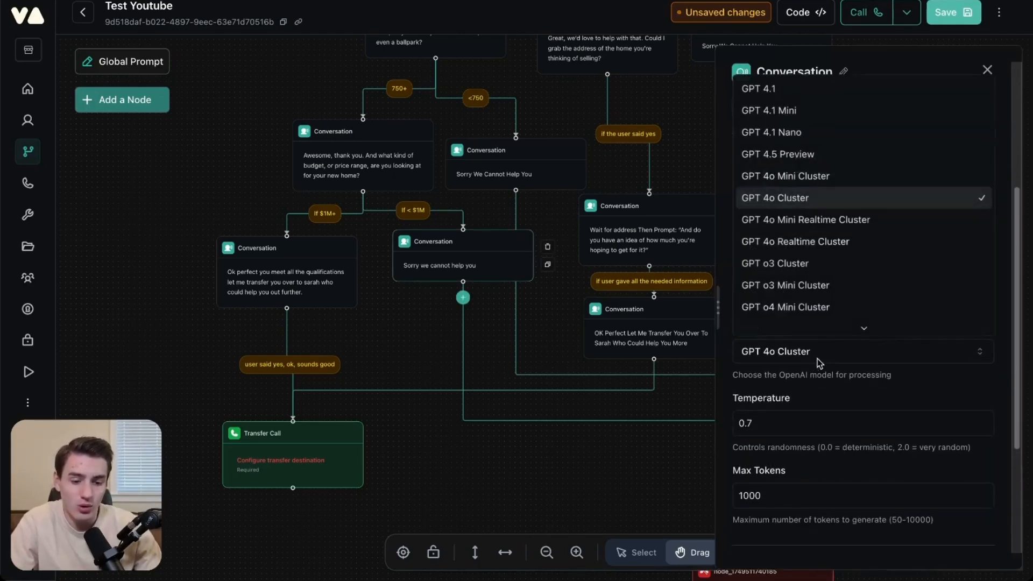
left_click(803, 134)
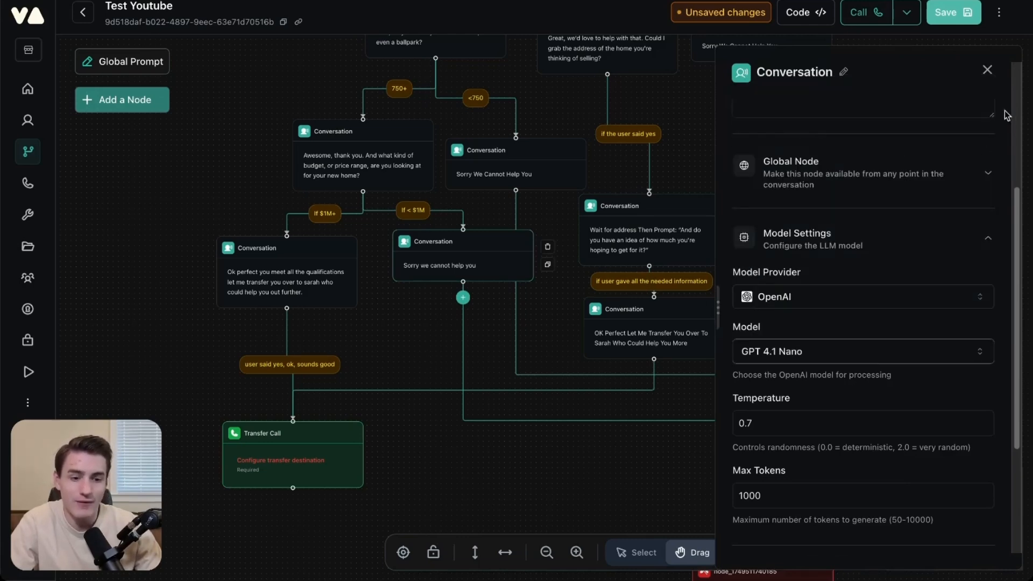
left_click(987, 70)
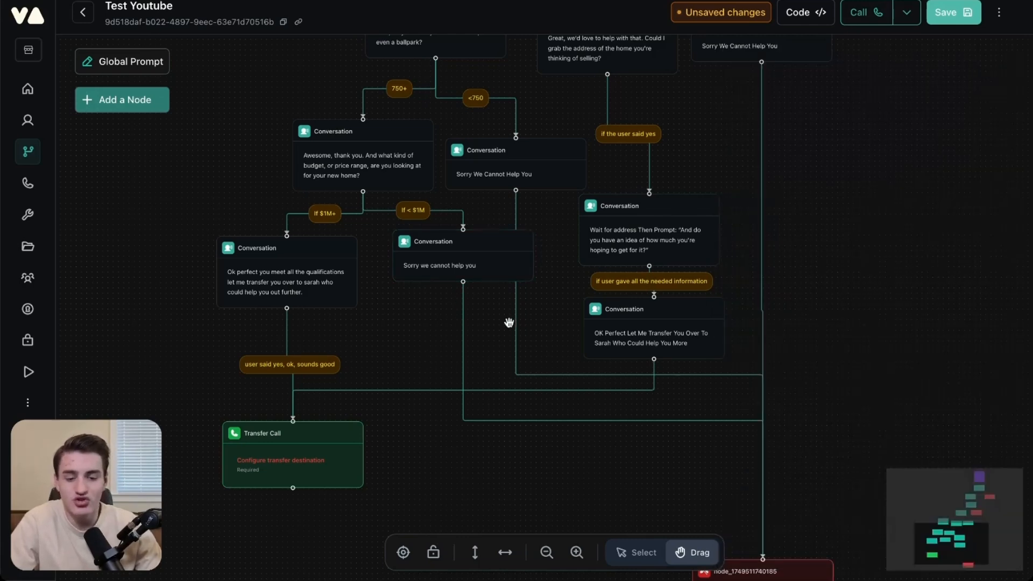
- Open the model settings of the "Sorry We Cannot Help You" node under the <750 condition, and save the workflow
left_click_drag(772, 319, 793, 358)
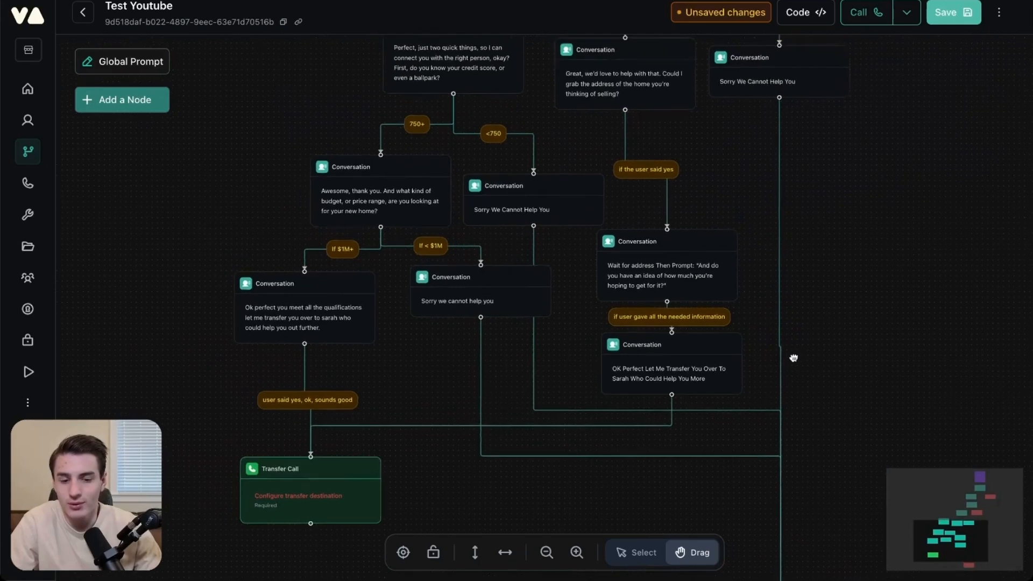
left_click(558, 195)
scroll(837, 397, "down", 2)
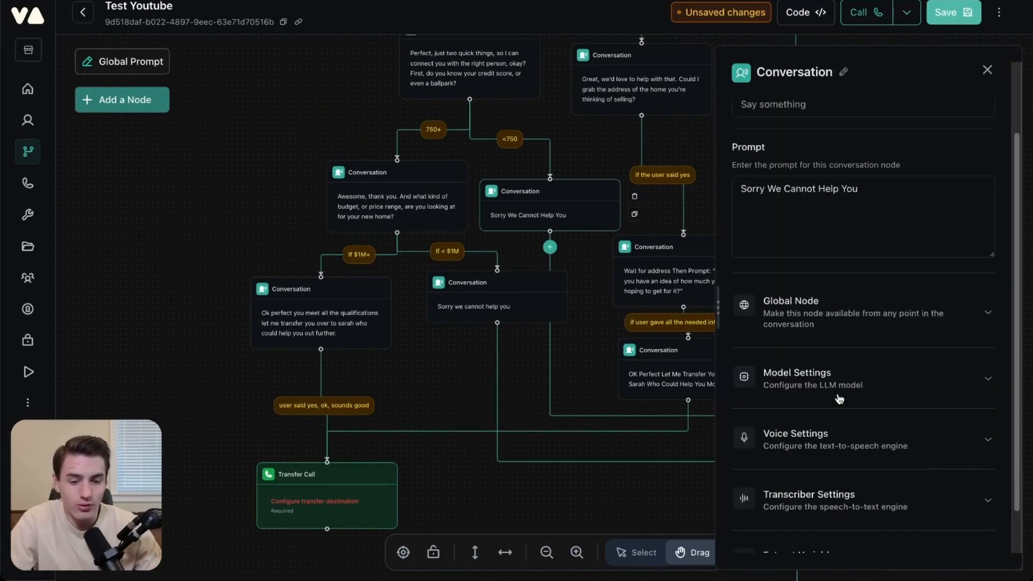
left_click(841, 386)
scroll(842, 401, "down", 3)
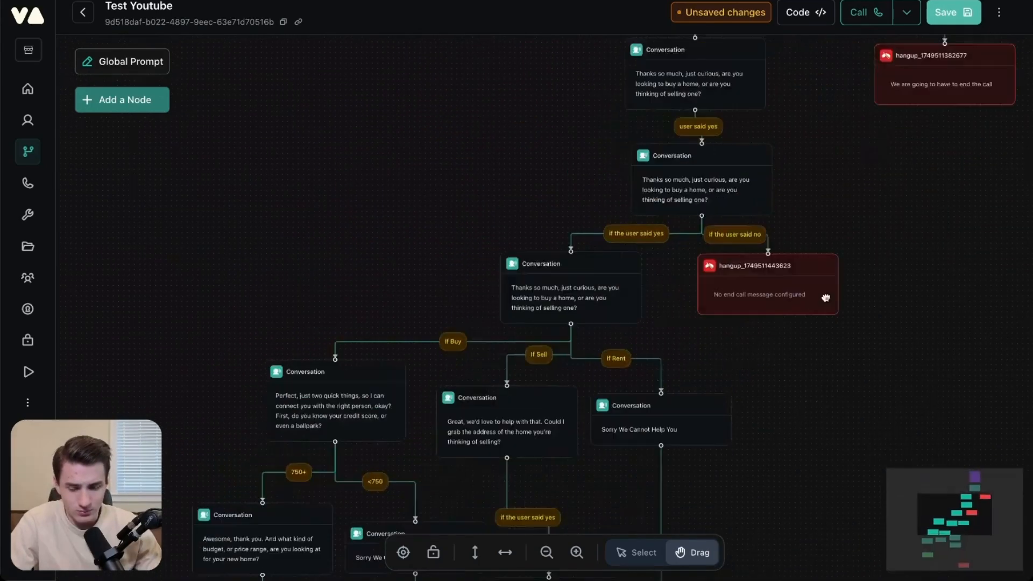
scroll(825, 297, "down", 7)
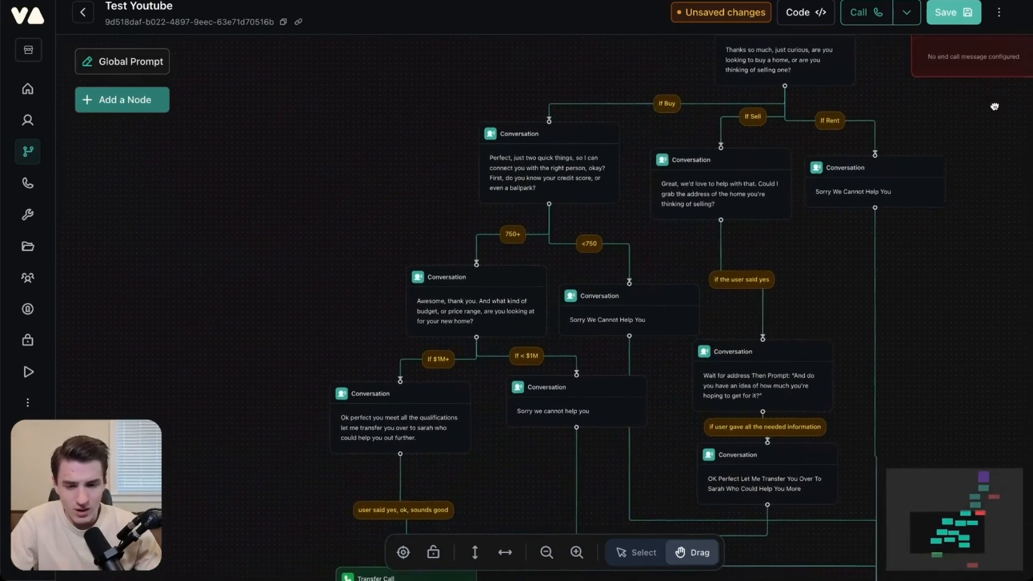
left_click(949, 16)
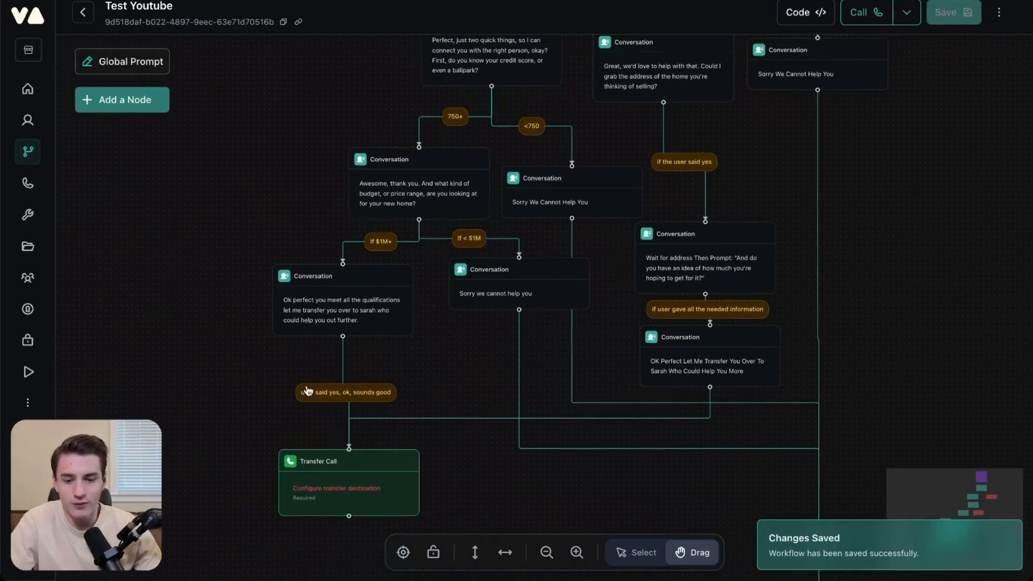
- Review the model settings and available OpenAI models of the "Ok perfect you meet all the qualifications" node
left_click(379, 304)
scroll(881, 335, "down", 3)
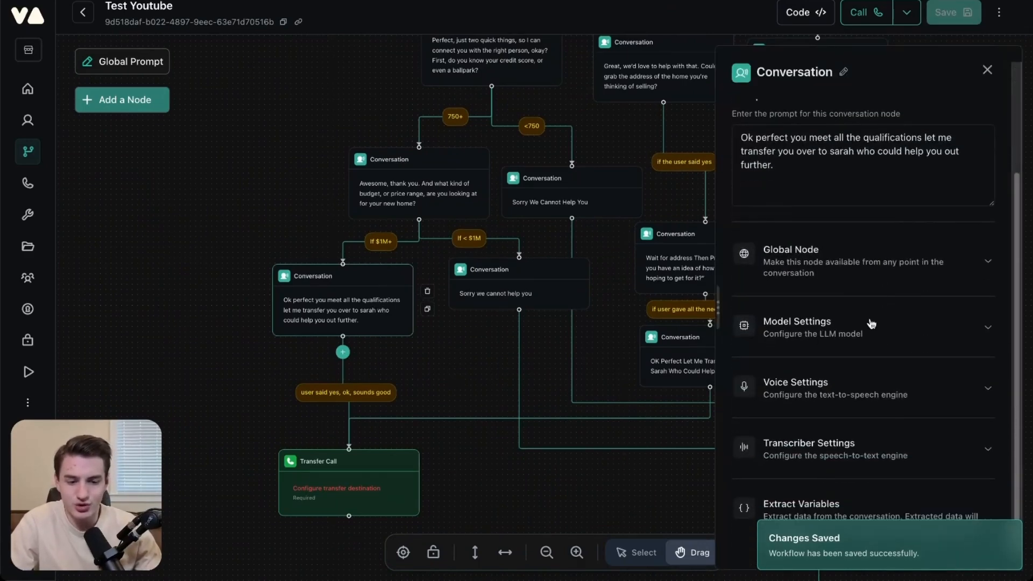
left_click(857, 329)
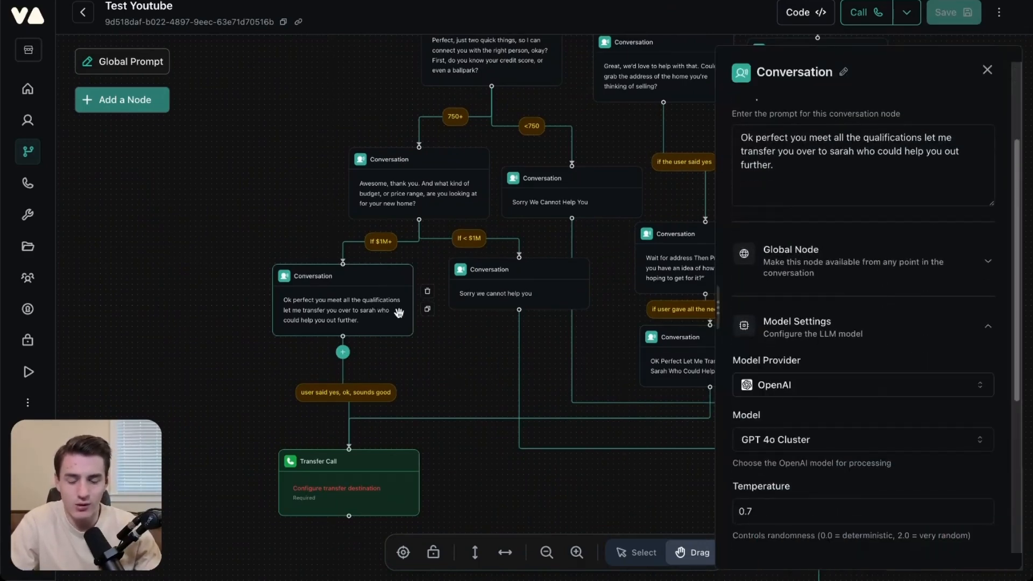
scroll(860, 418, "down", 2)
left_click(775, 342)
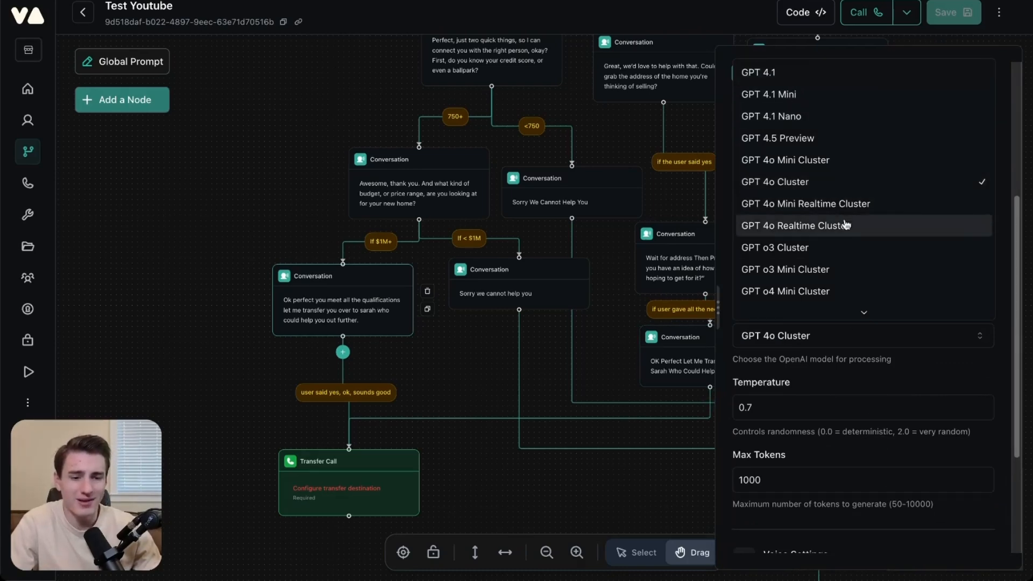
left_click(800, 375)
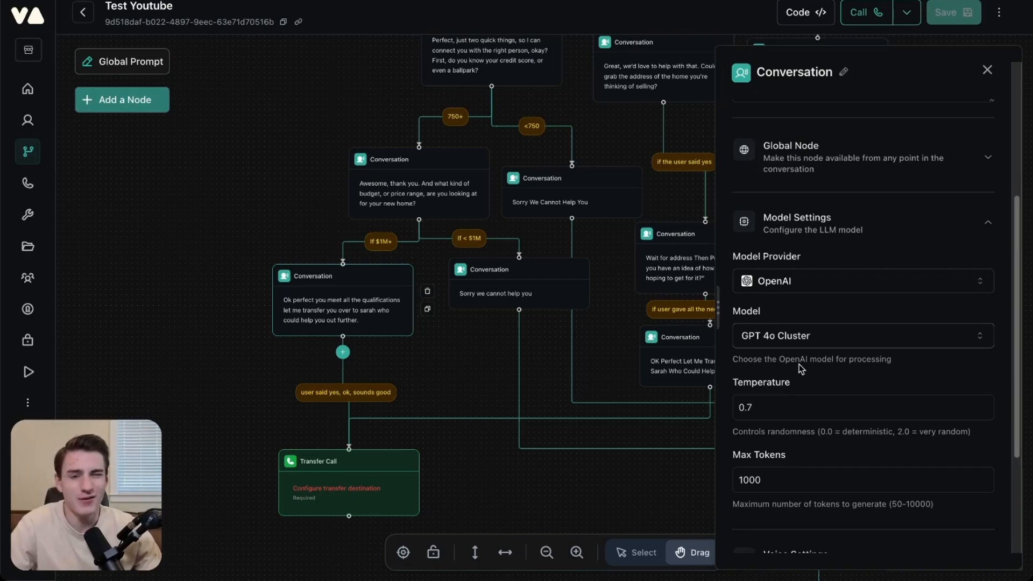
scroll(799, 363, "down", 2)
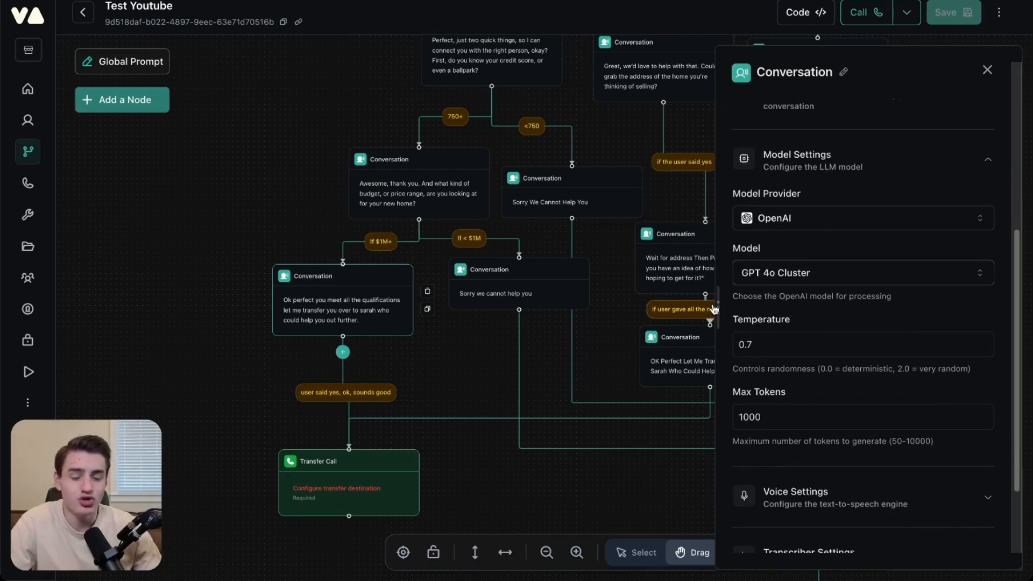
left_click(987, 69)
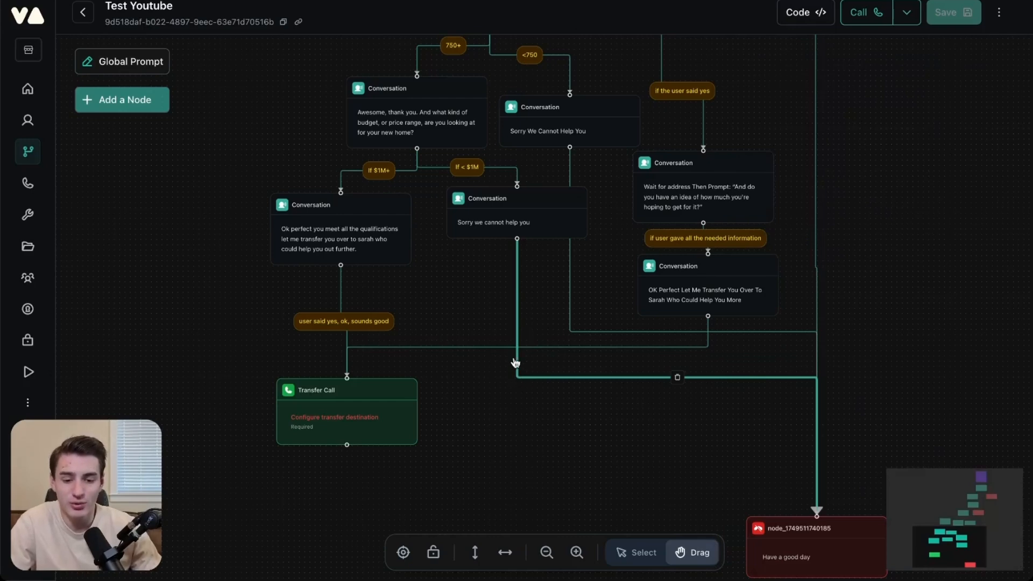
- Check the condition on the connection from the "Sorry we cannot help you" node under "If < $1M" to the end-call node
left_click(518, 377)
left_click(789, 193)
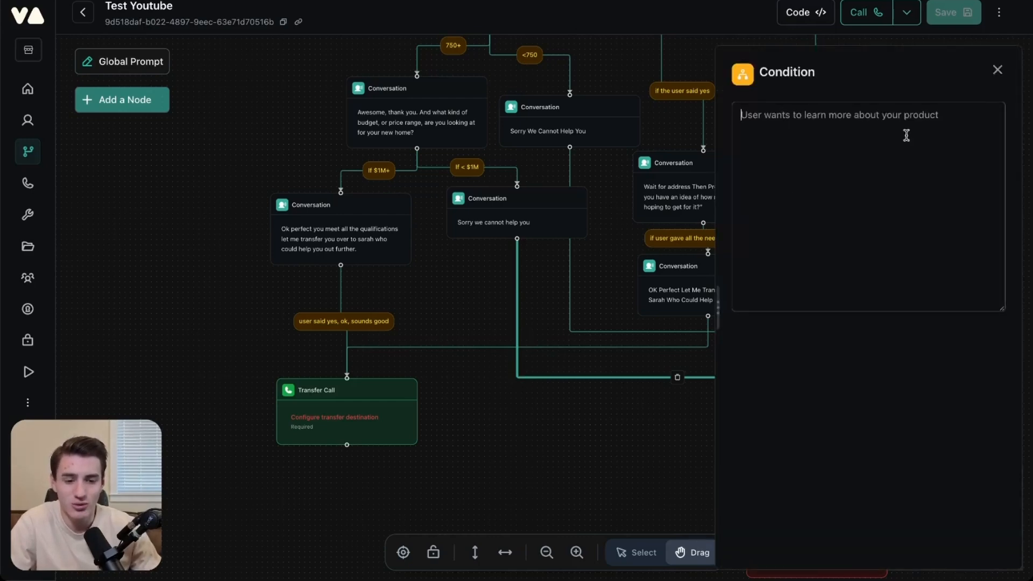
left_click(996, 71)
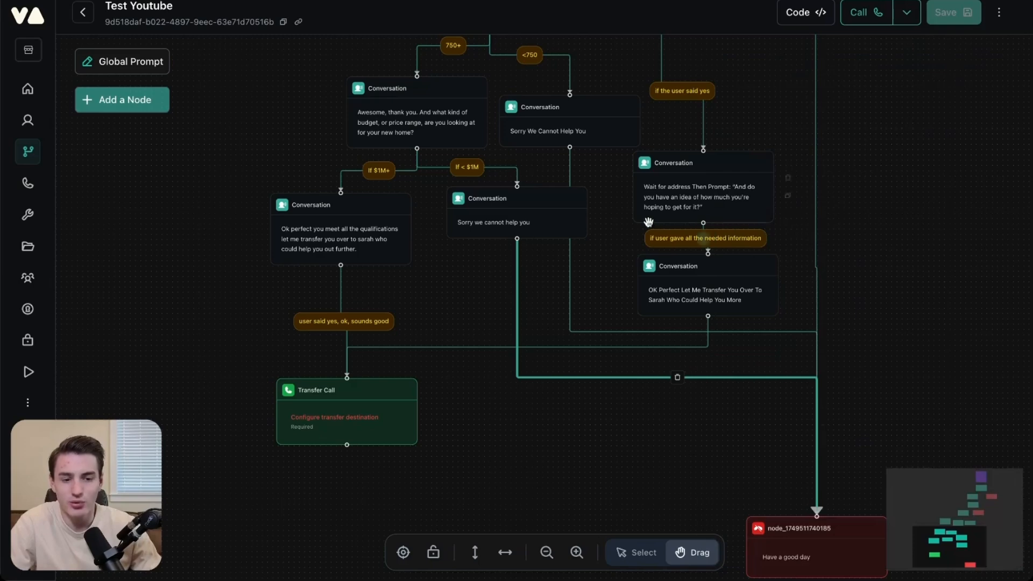
- Add a Tool node after Transfer Call to review the selectable tools, and delete the node again
scroll(780, 401, "up", 3)
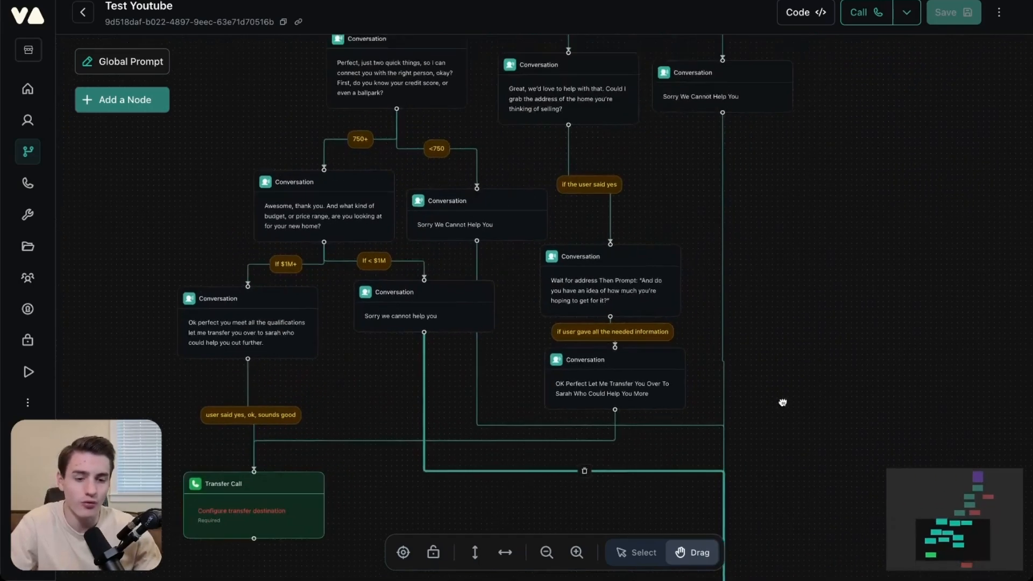
left_click_drag(839, 362, 680, 557)
left_click_drag(738, 398, 872, 122)
left_click_drag(406, 429, 431, 375)
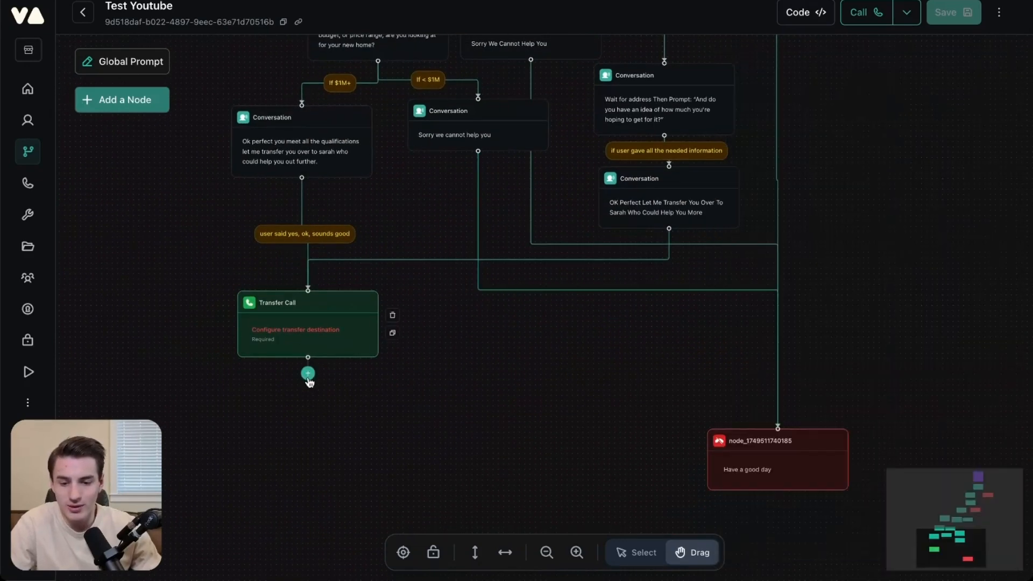
left_click(308, 373)
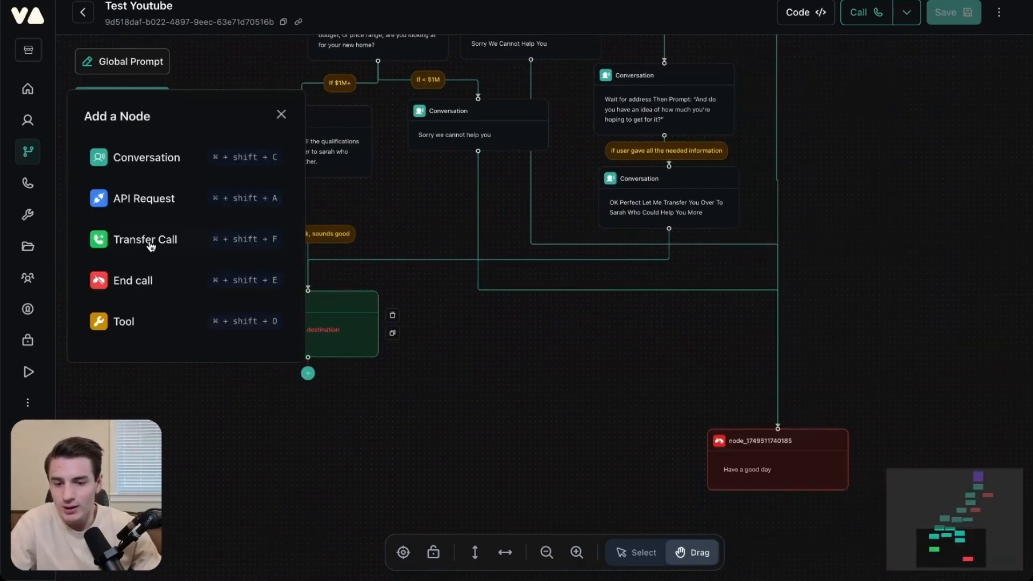
left_click(146, 321)
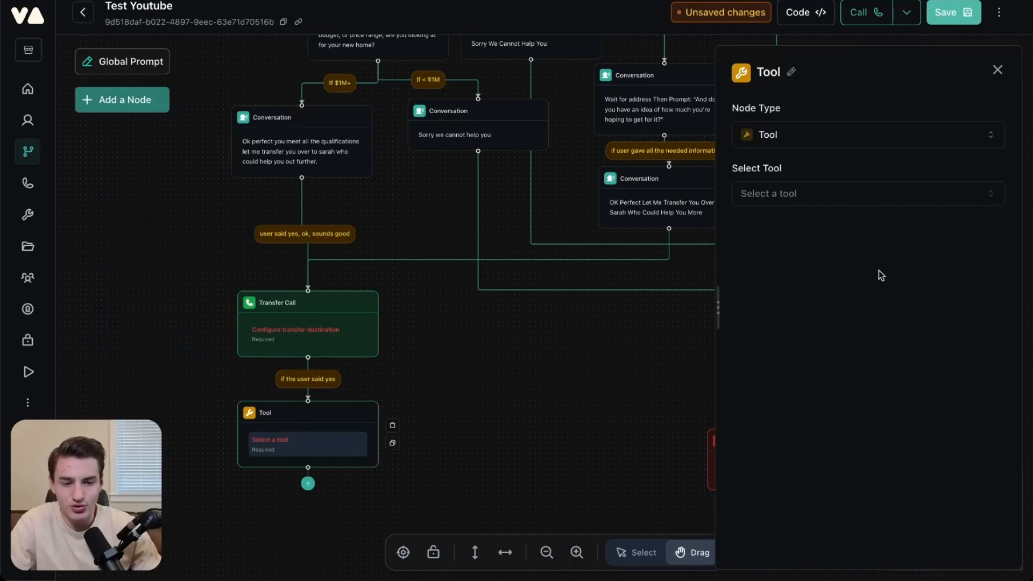
left_click(880, 197)
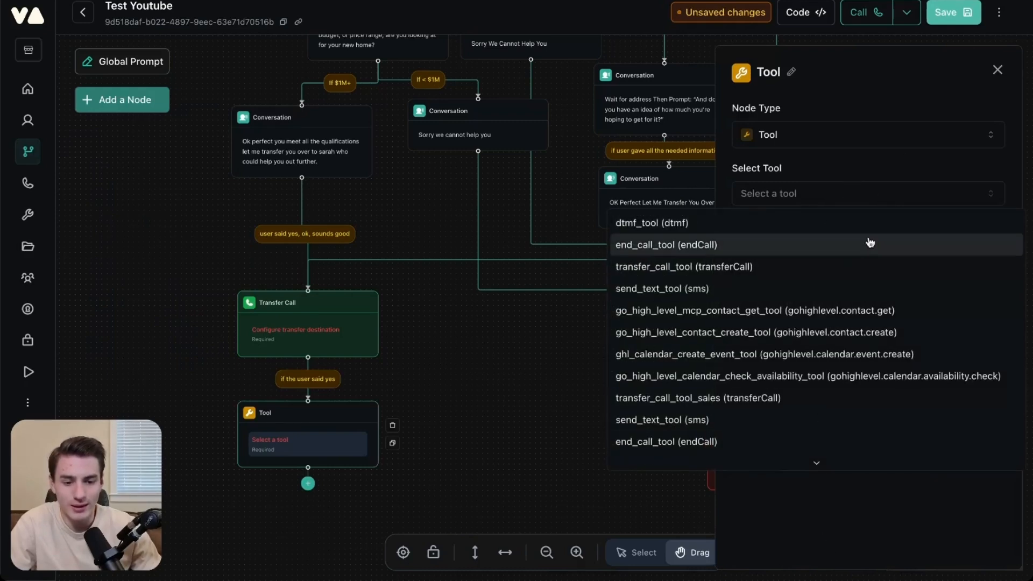
left_click(898, 161)
left_click(996, 70)
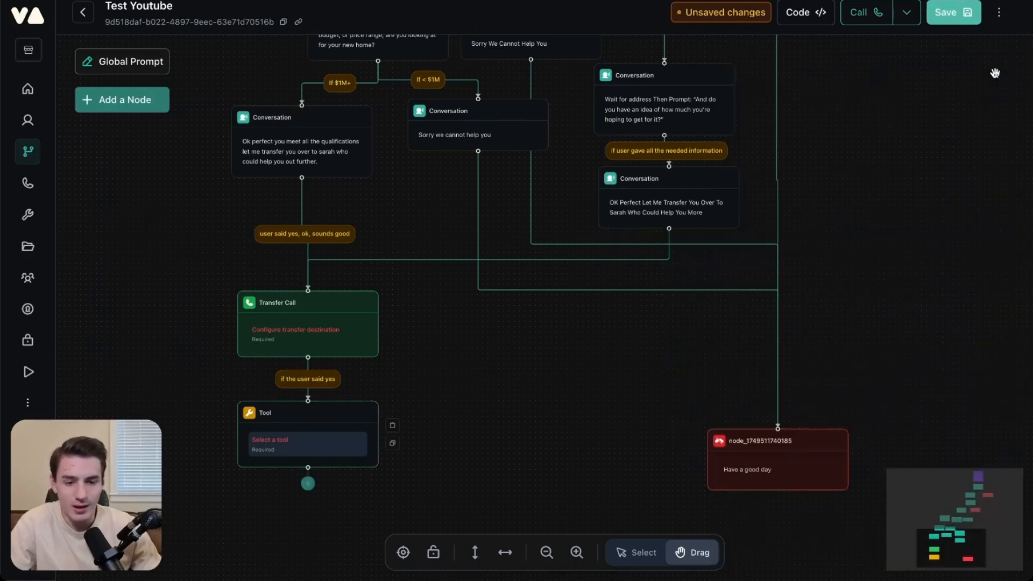
left_click(393, 426)
scroll(670, 364, "up", 3)
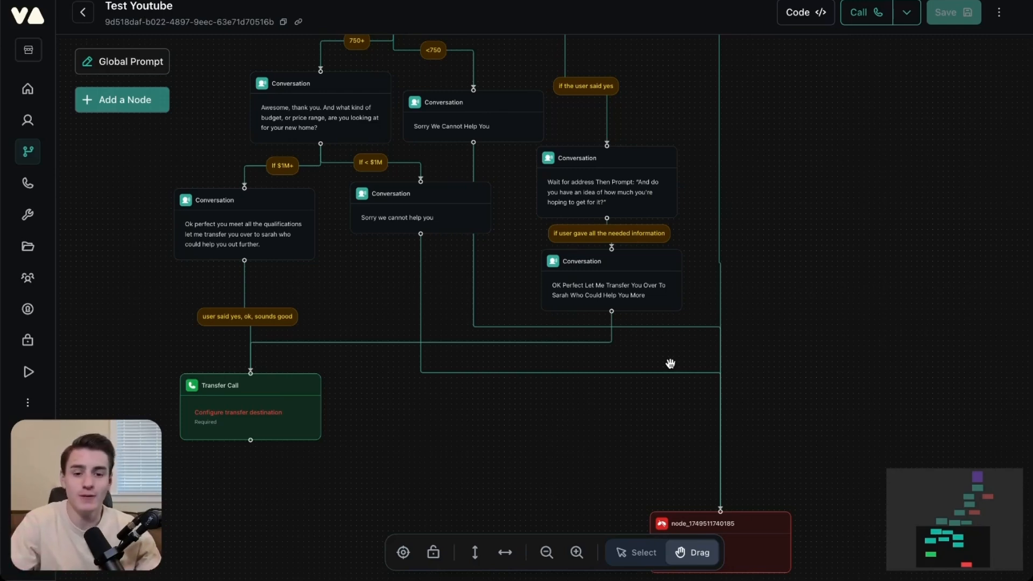
left_click_drag(878, 198, 803, 310)
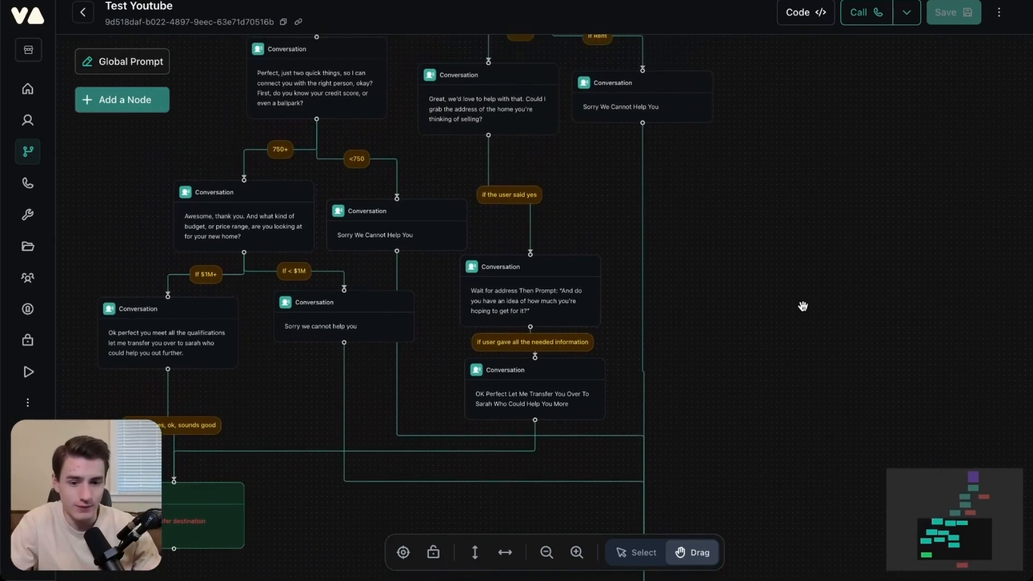
left_click_drag(825, 241, 830, 387)
left_click_drag(890, 261, 809, 466)
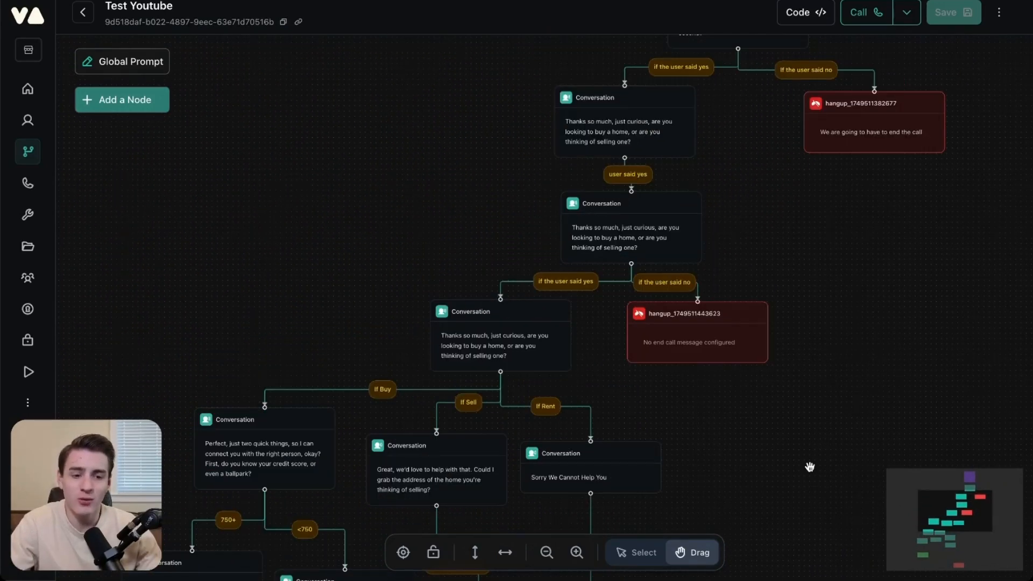